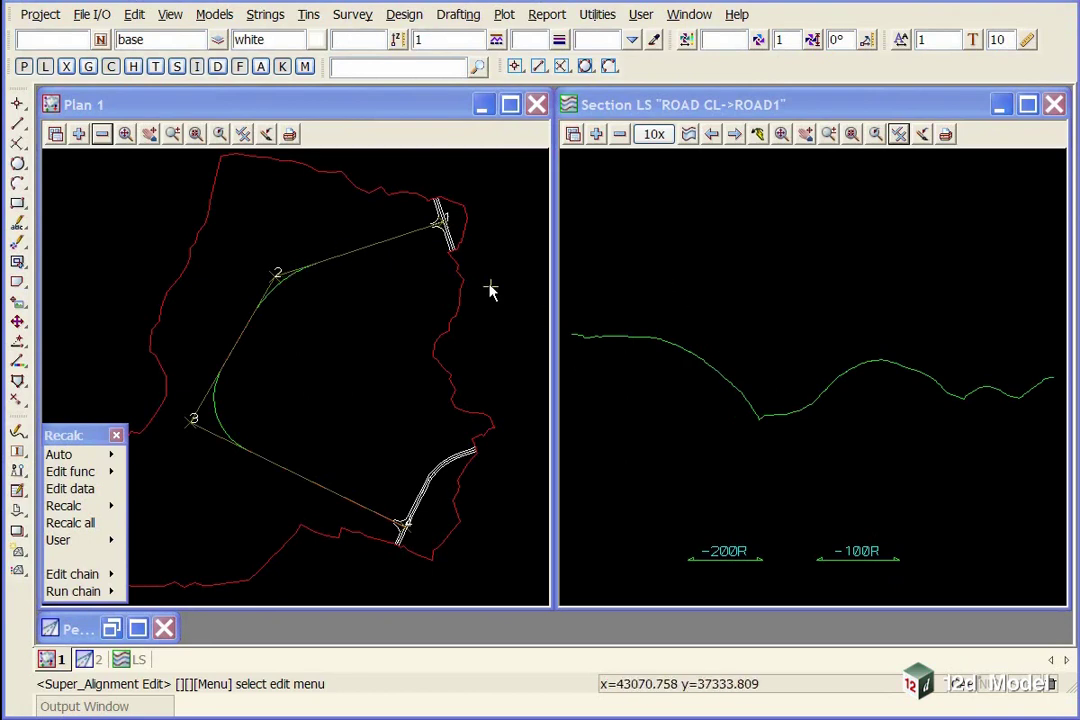
- Open the ROAD CL->ROAD1 super alignment for editing and inspect both ends where it meets the existing roads in plan
click(437, 220)
scroll(438, 227, up, 5)
middle_drag(438, 227, 369, 273)
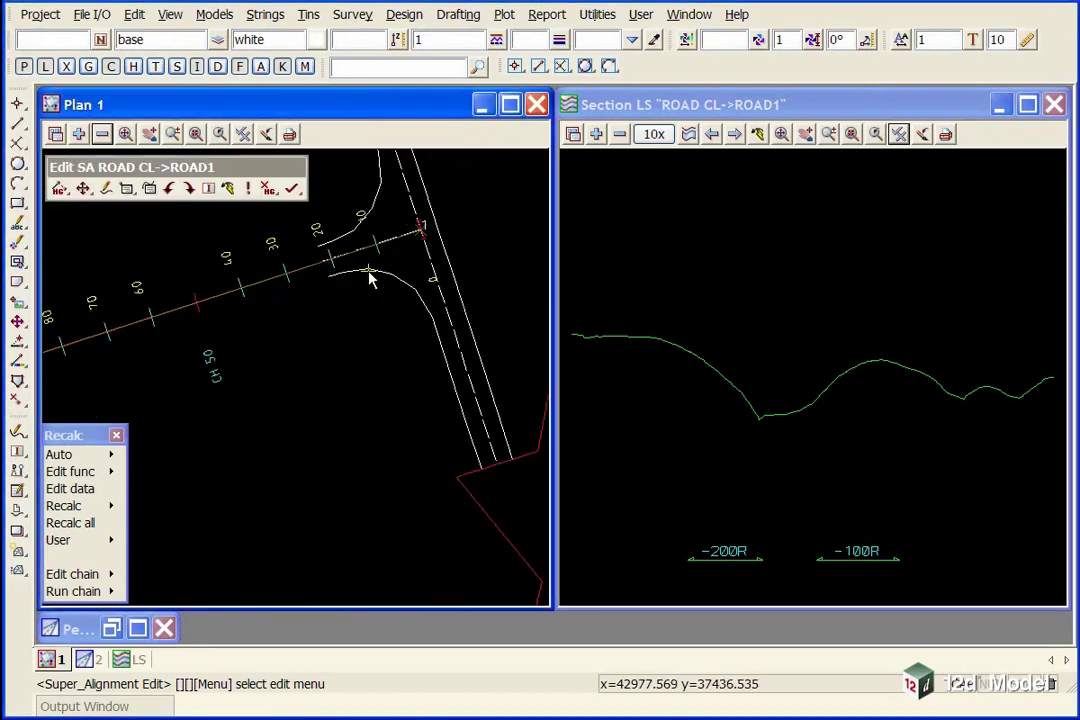
scroll(365, 240, down, 5)
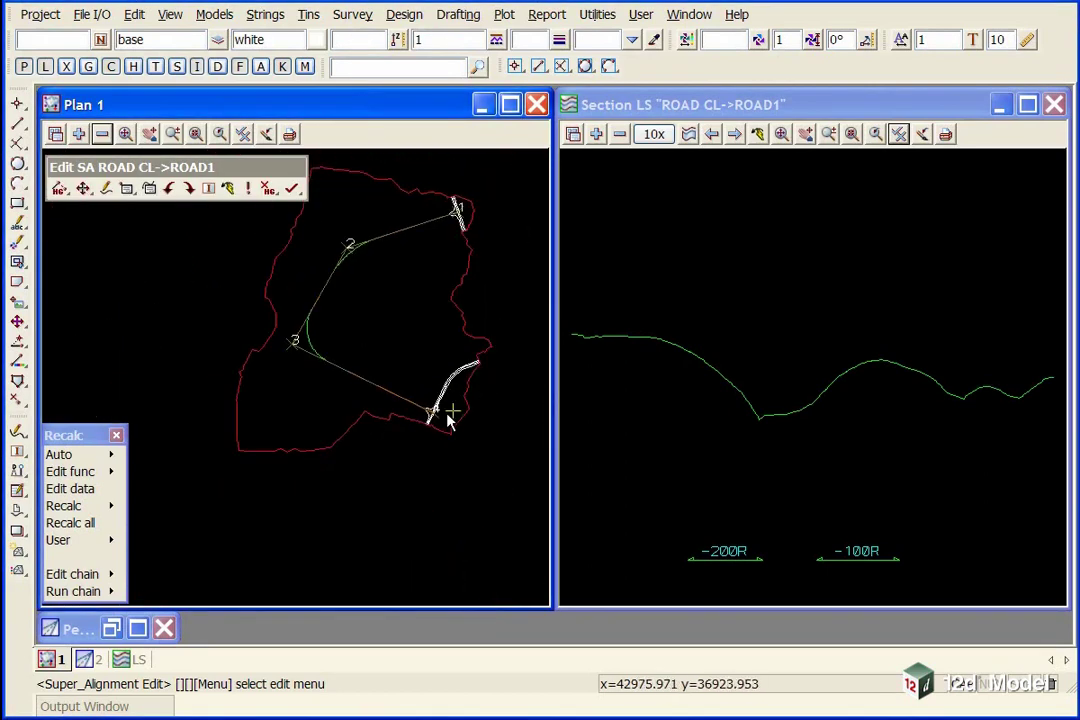
scroll(448, 420, up, 4)
scroll(422, 429, down, 6)
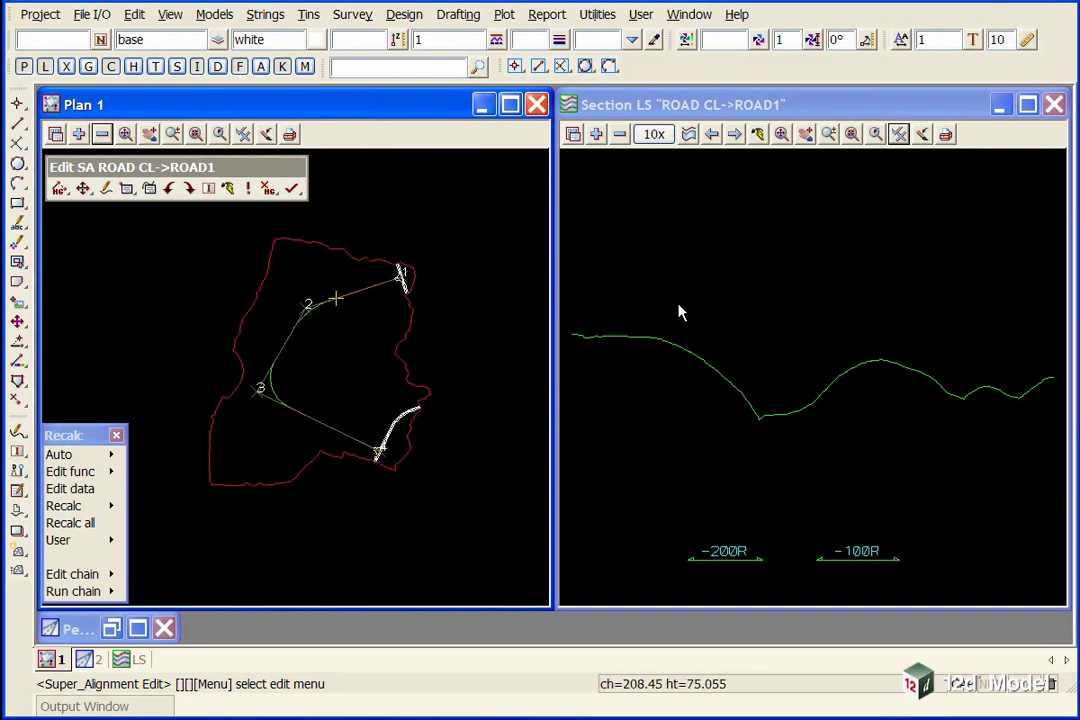
- Add the survey ROAD CROWN model to the long section and inspect the start of the profile
click(598, 136)
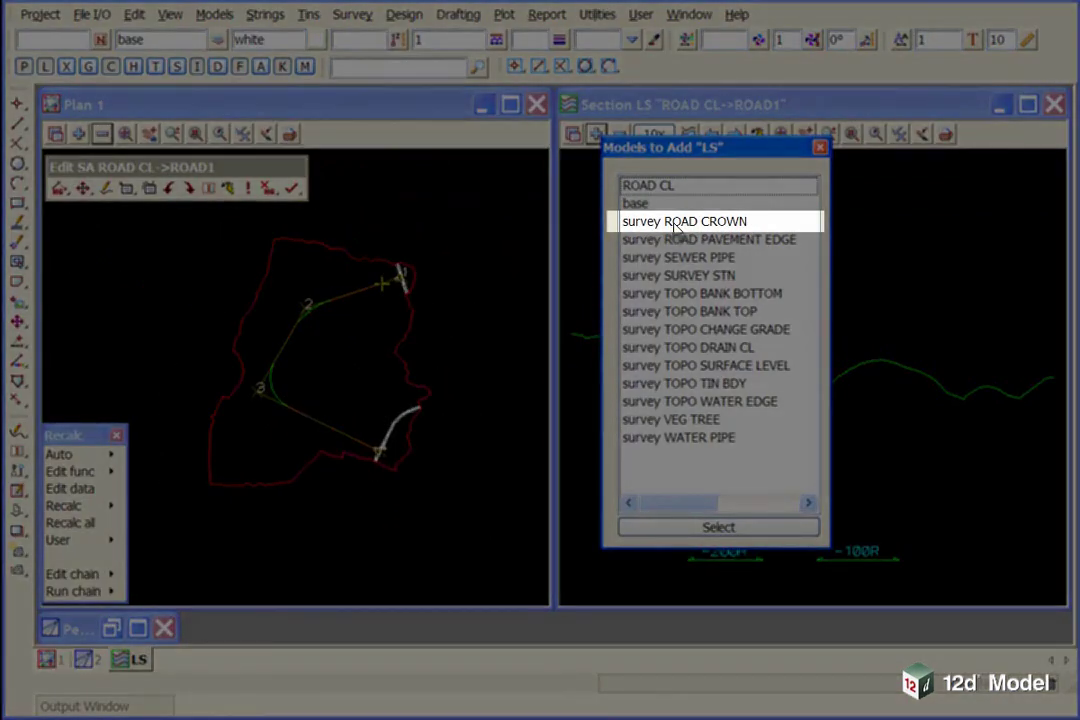
click(675, 222)
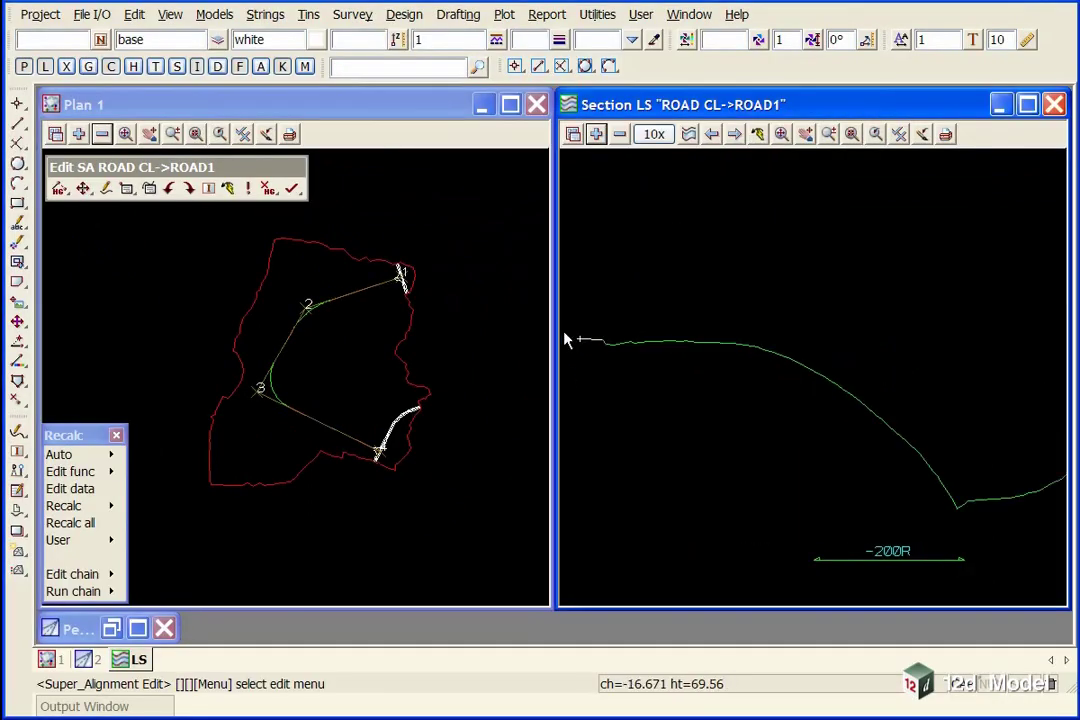
scroll(583, 349, up, 7)
scroll(775, 380, down, 2)
scroll(691, 340, up, 3)
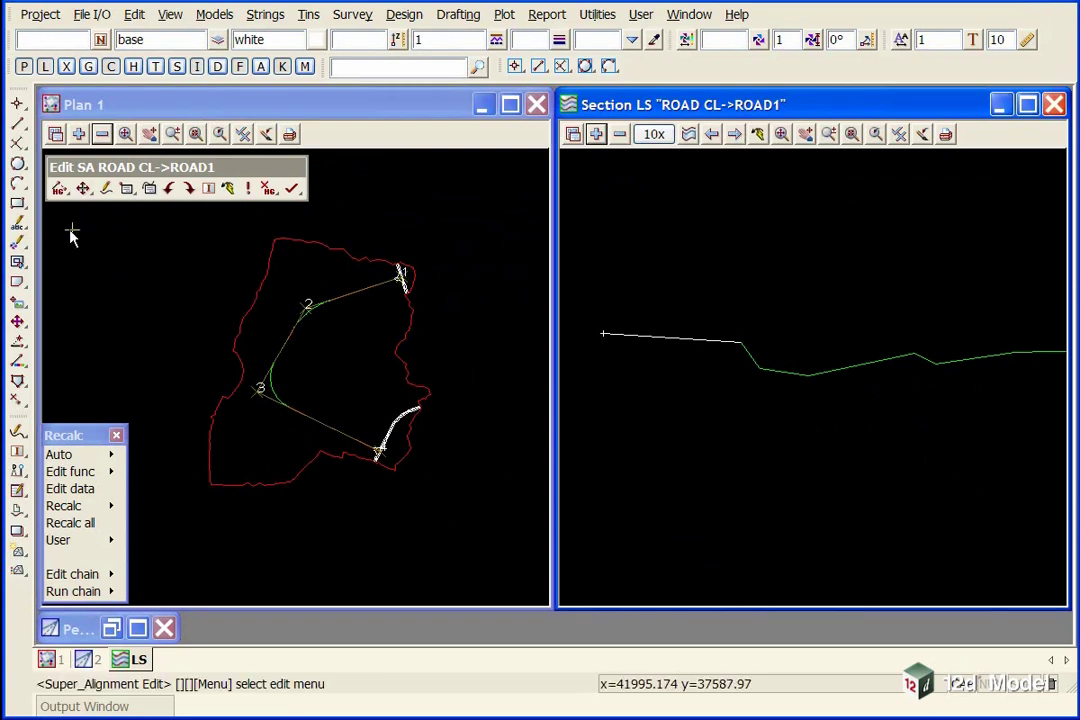
- Append the first VIP at the start of the profile, snapped to the outer end of the survey ROAD CROWN string
click(60, 190)
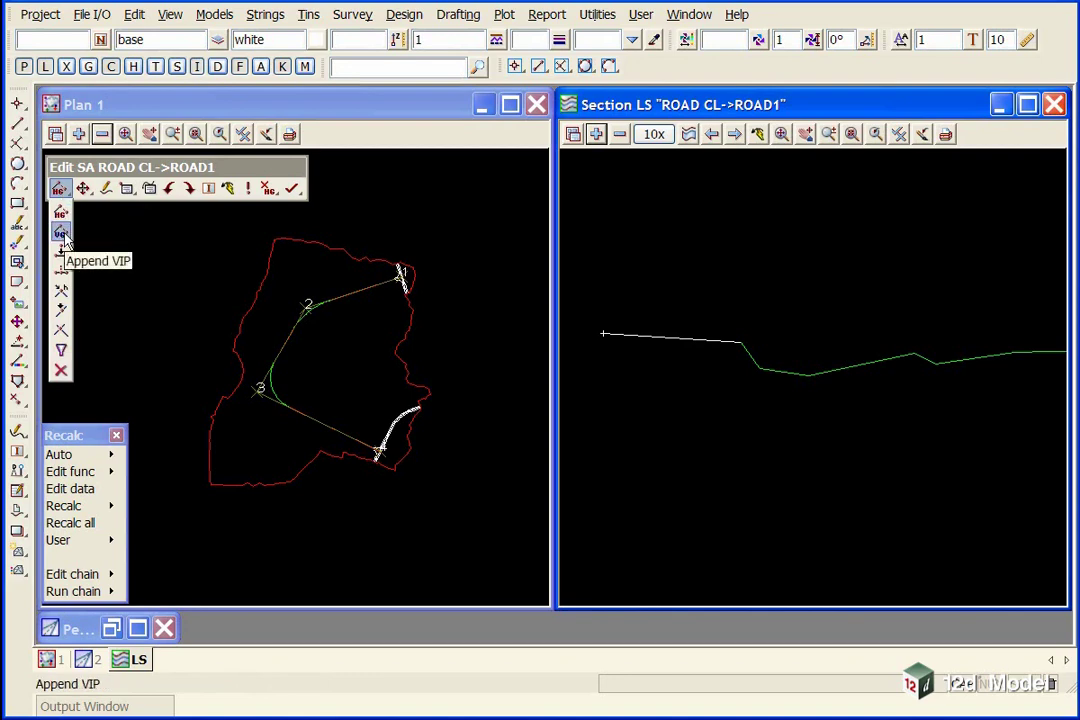
click(62, 236)
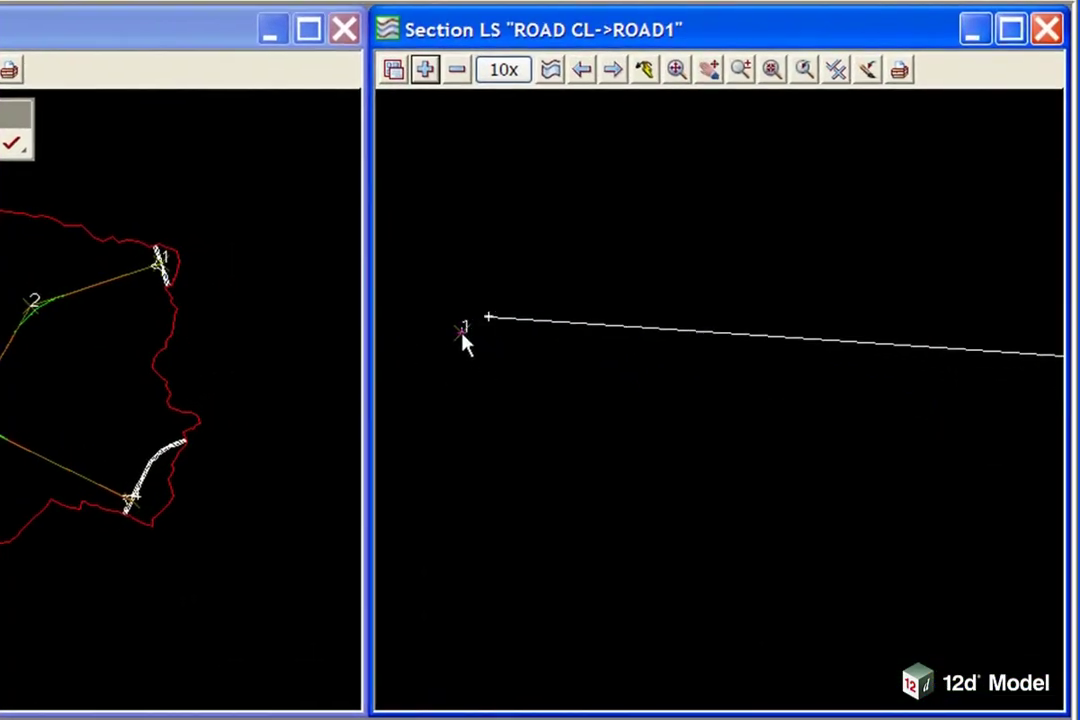
scroll(484, 303, up, 7)
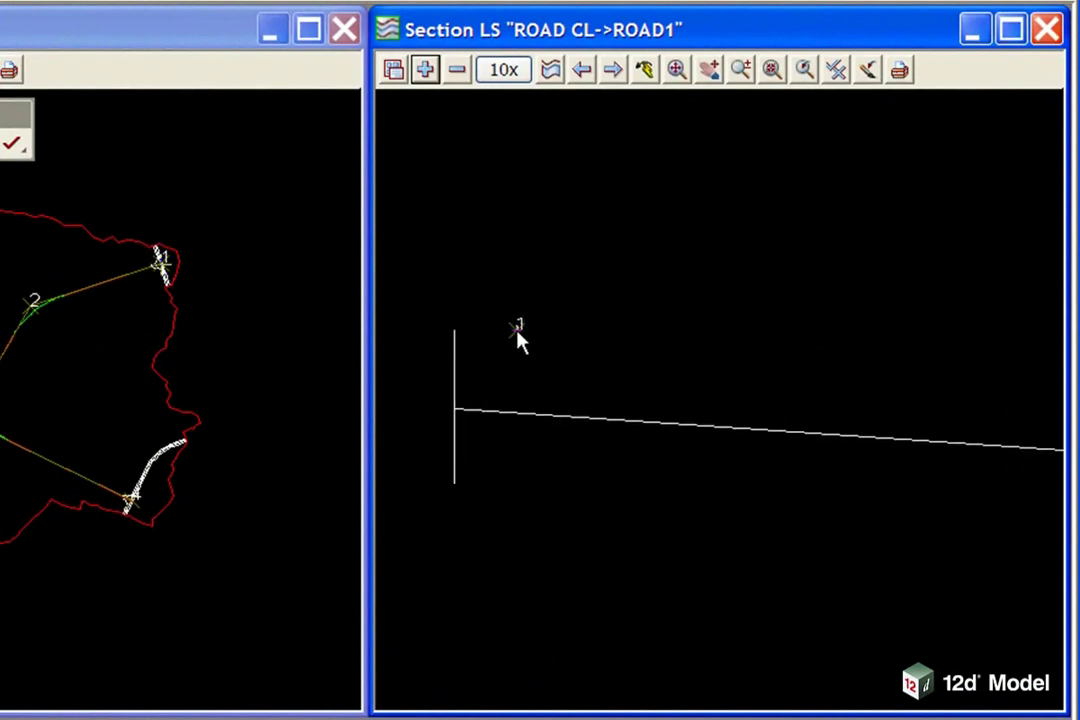
scroll(822, 377, down, 1)
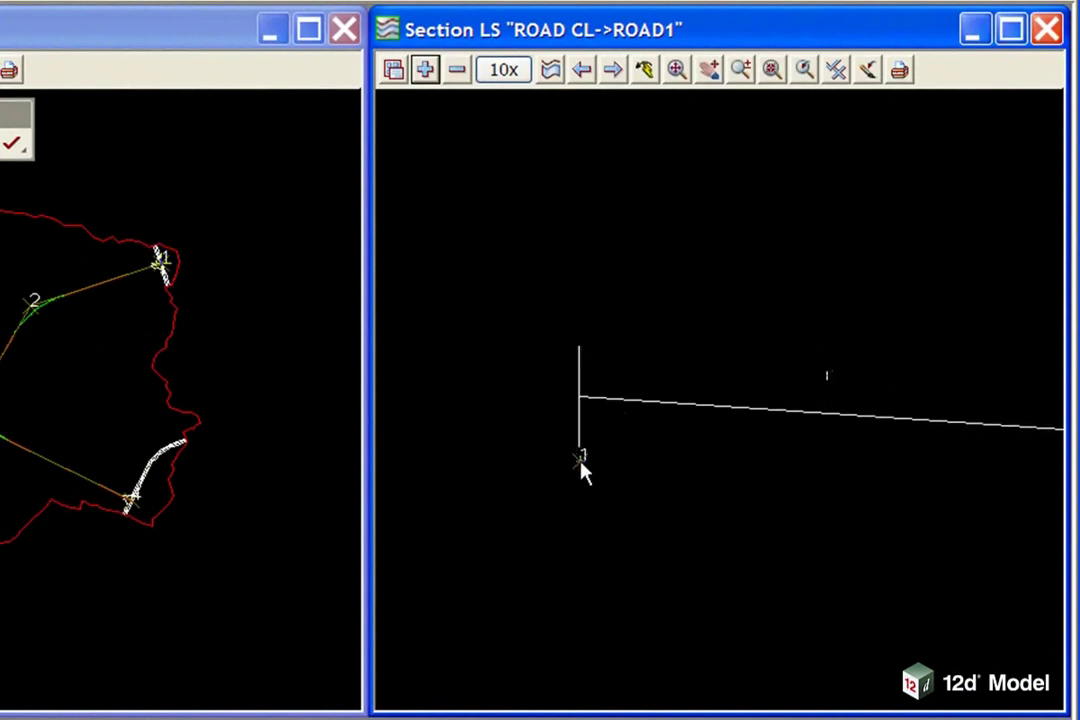
click(163, 261)
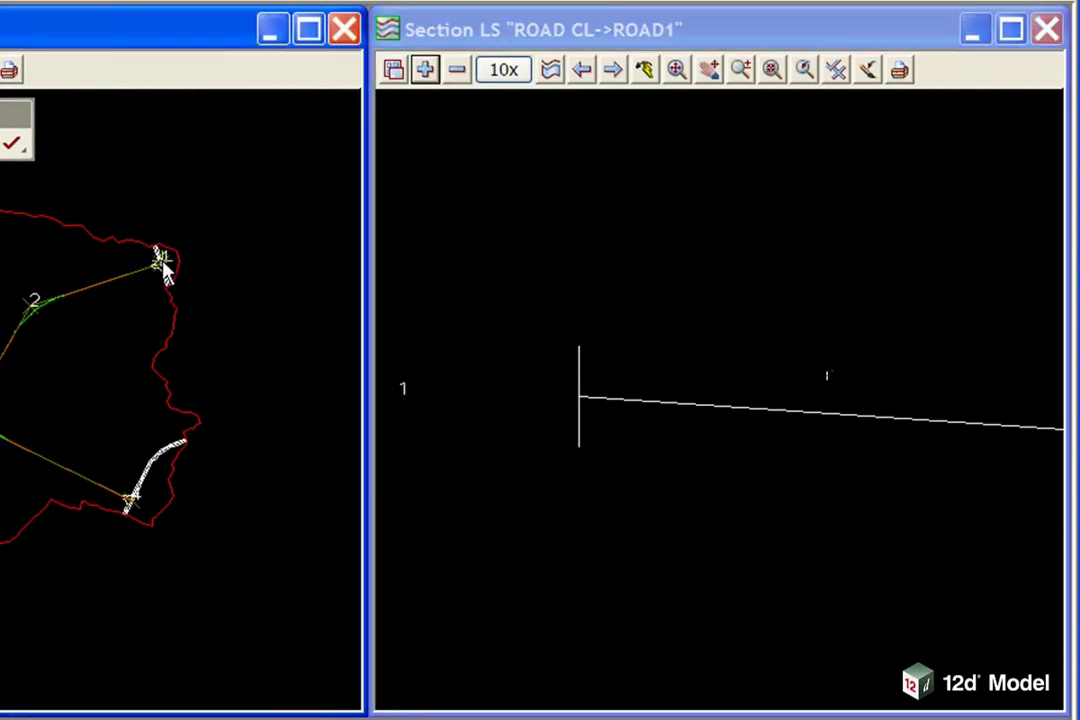
scroll(164, 262, up, 7)
scroll(163, 264, up, 3)
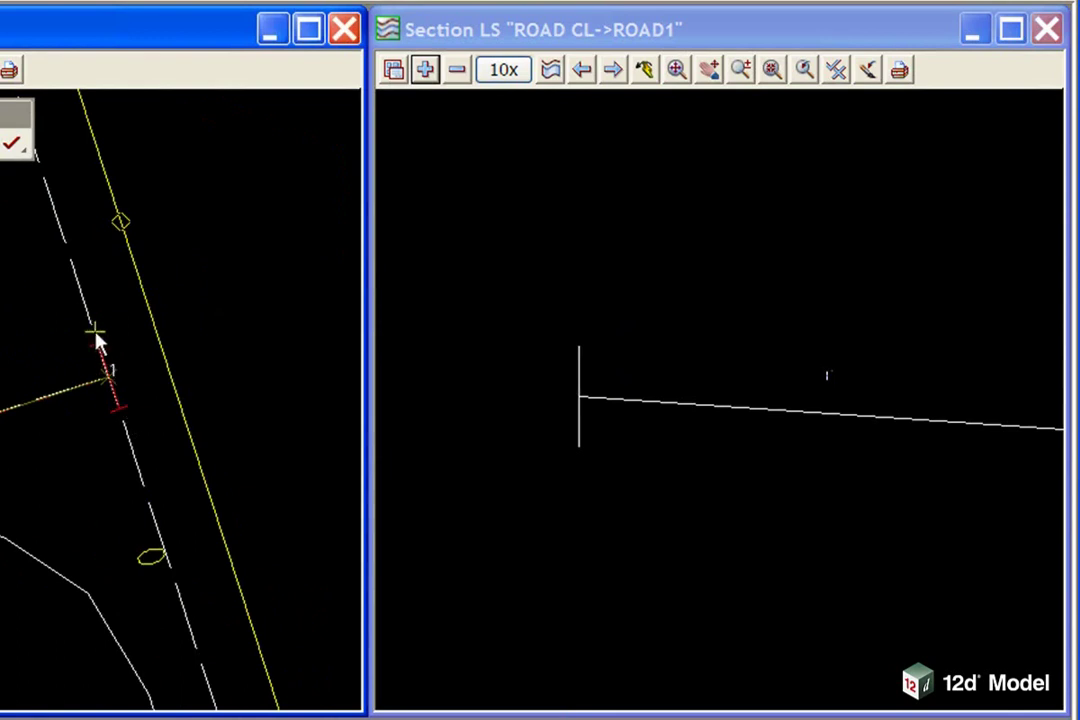
click(119, 410)
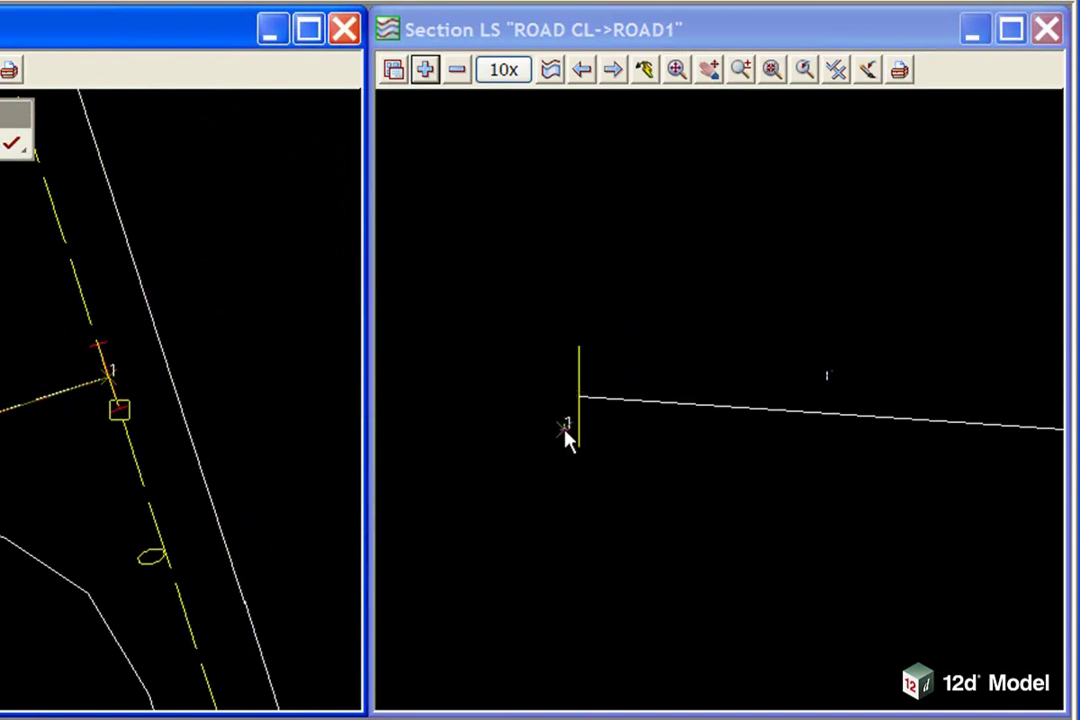
click(497, 482)
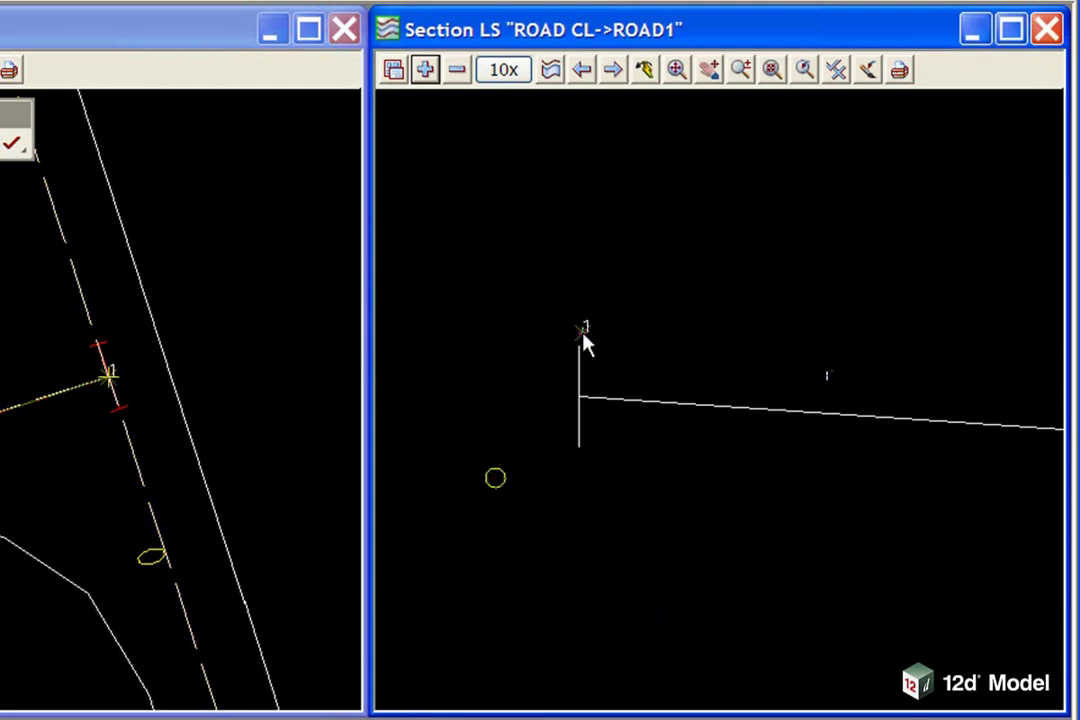
click(570, 410)
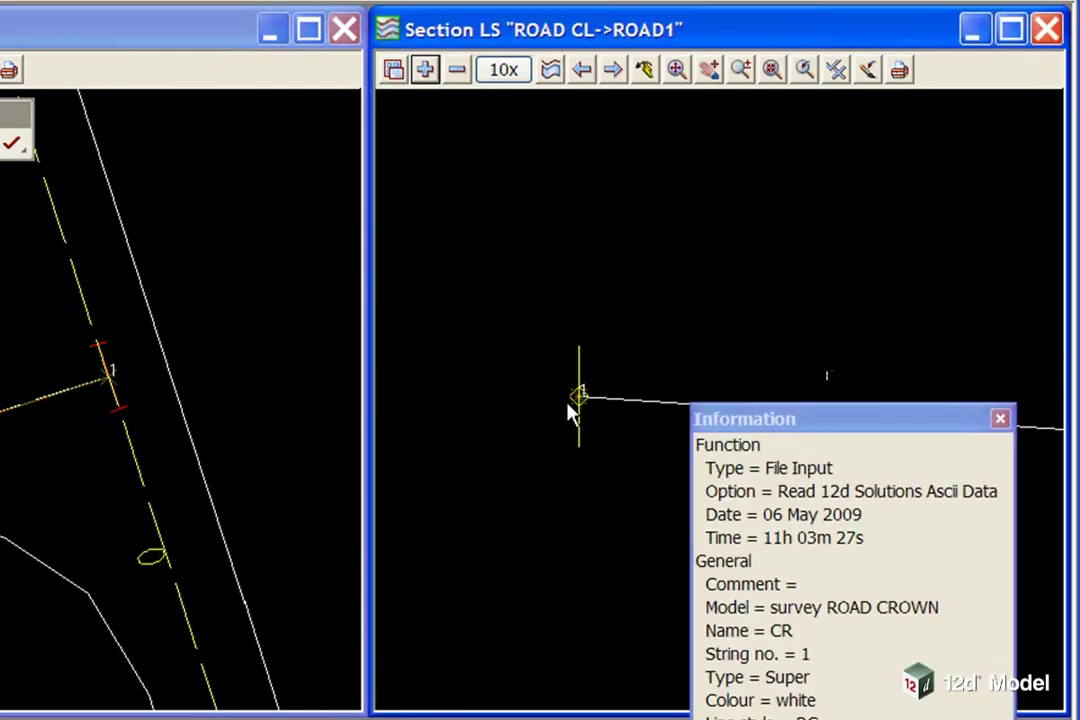
click(570, 412)
middle_click(568, 405)
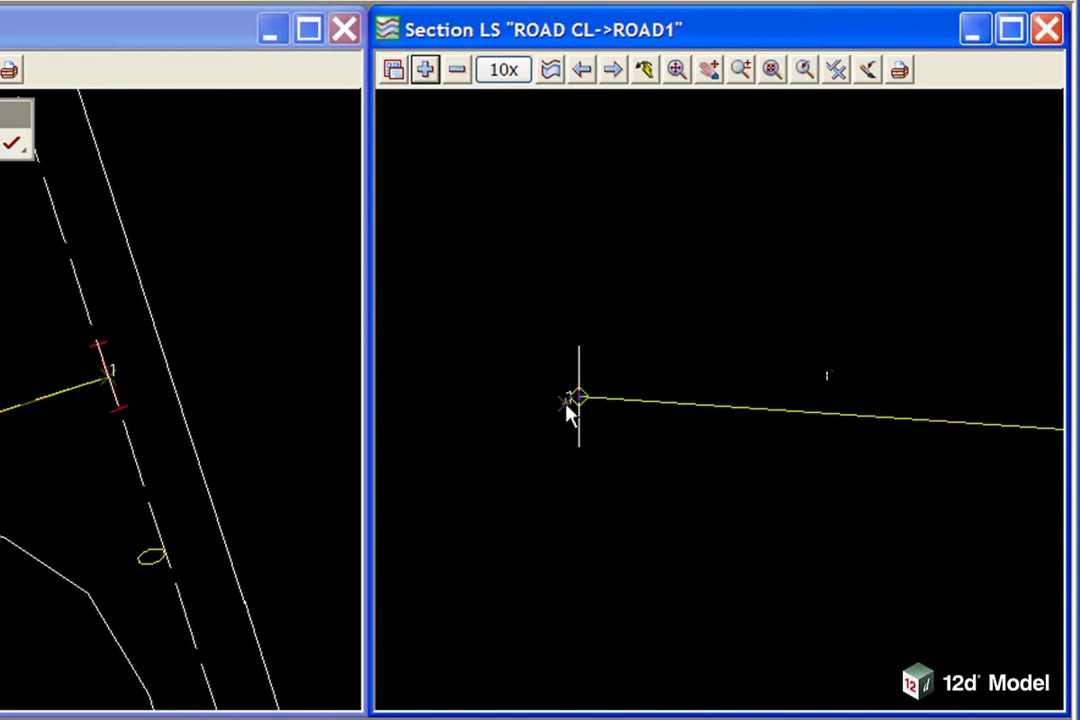
click(583, 413)
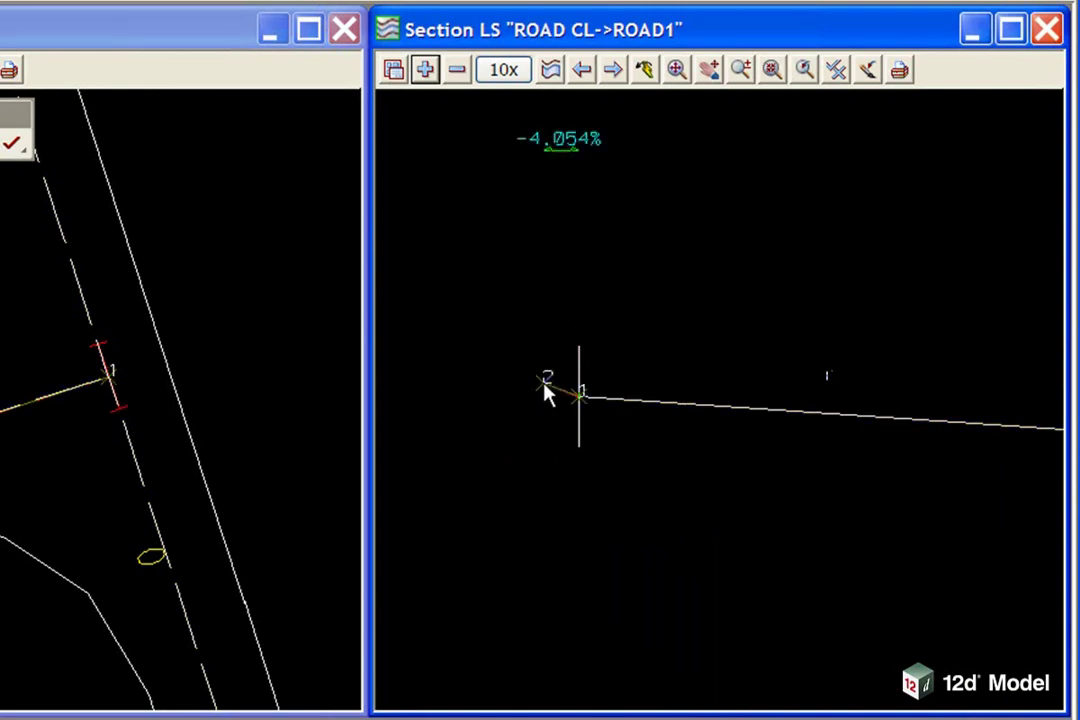
- Append the second VIP at the inner end of the existing road crown, where it meets the natural surface line
click(417, 380)
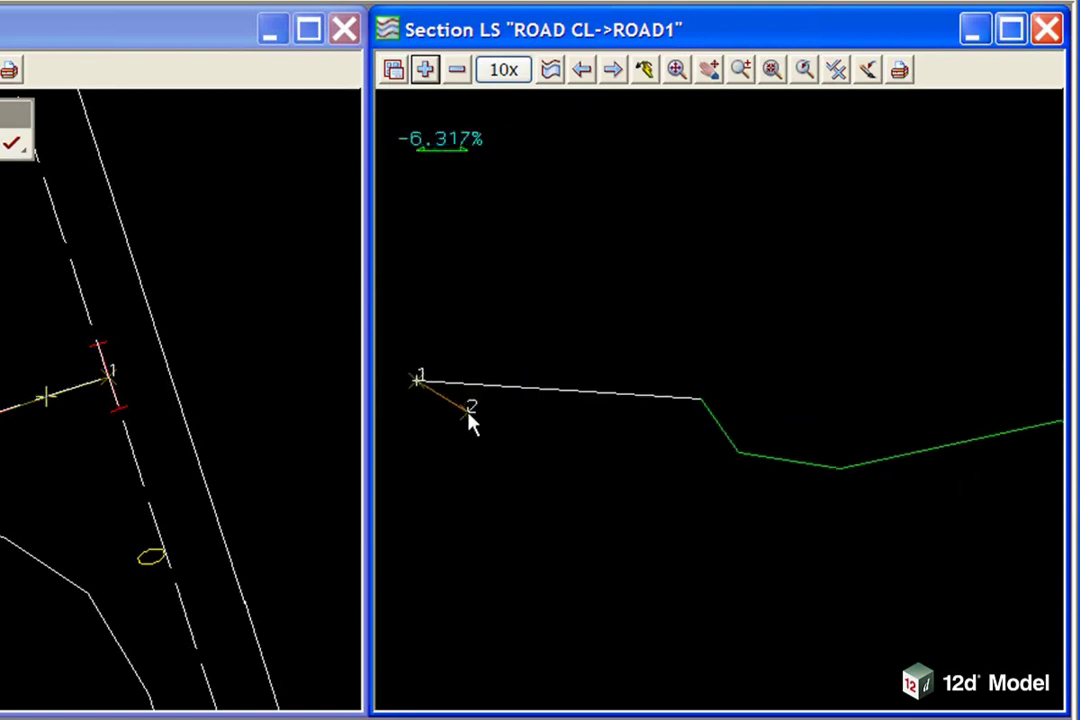
click(711, 410)
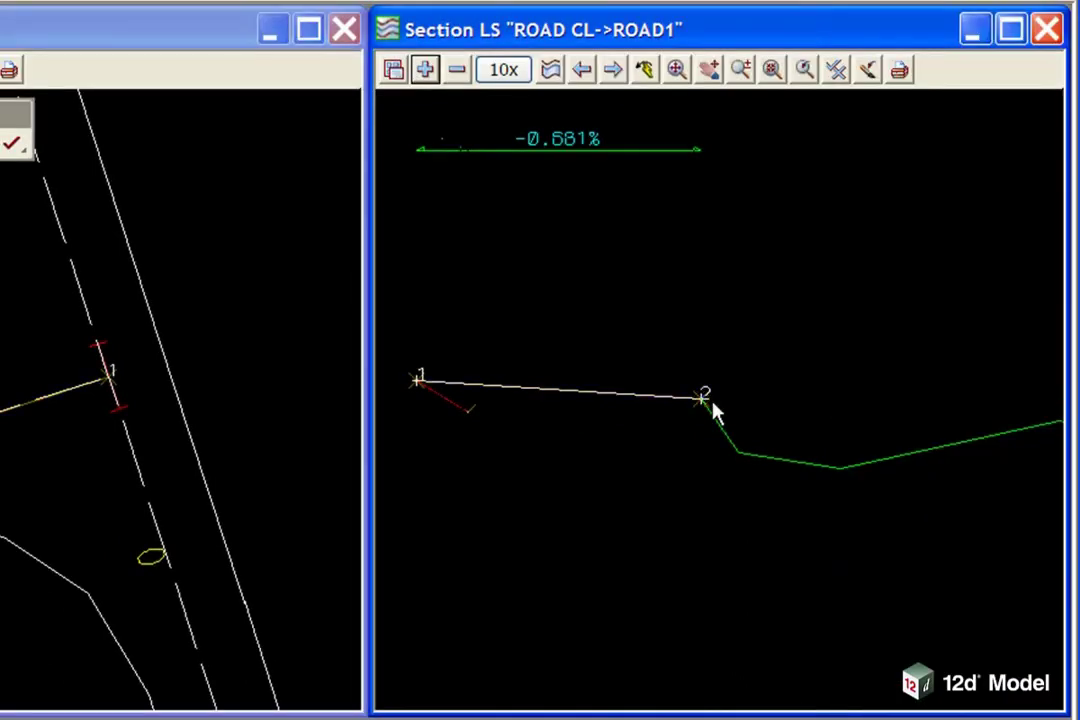
click(713, 402)
- Append the third VIP at chainage 412 and height 49.667
scroll(711, 403, down, 5)
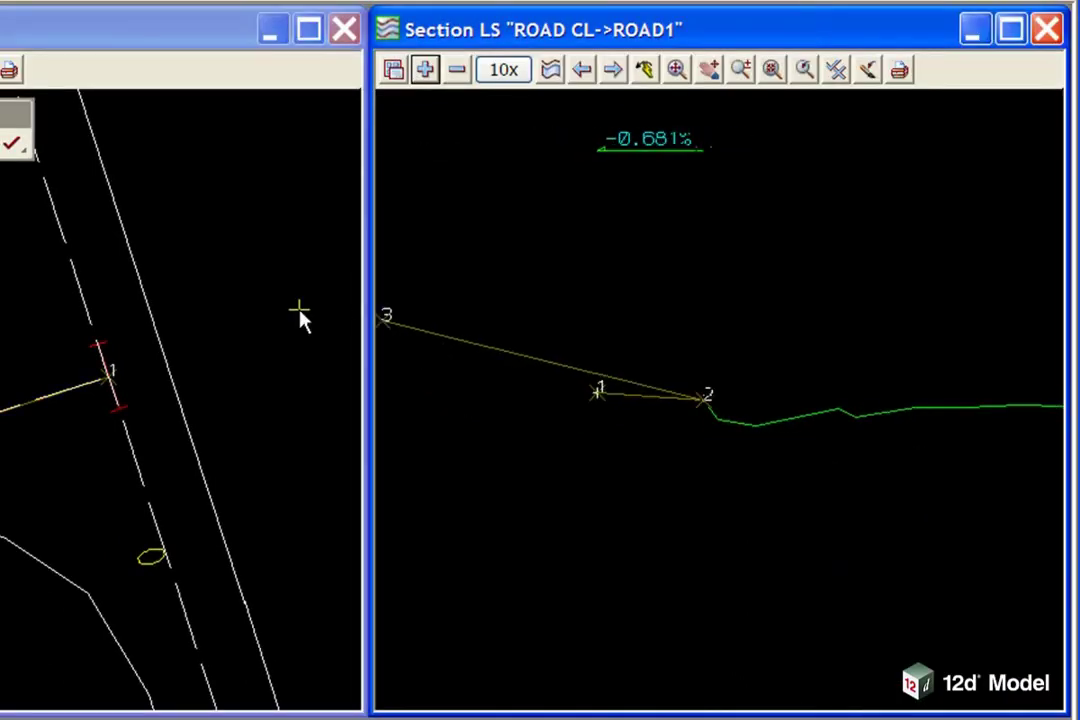
scroll(690, 342, down, 9)
scroll(420, 376, down, 1)
scroll(611, 401, up, 5)
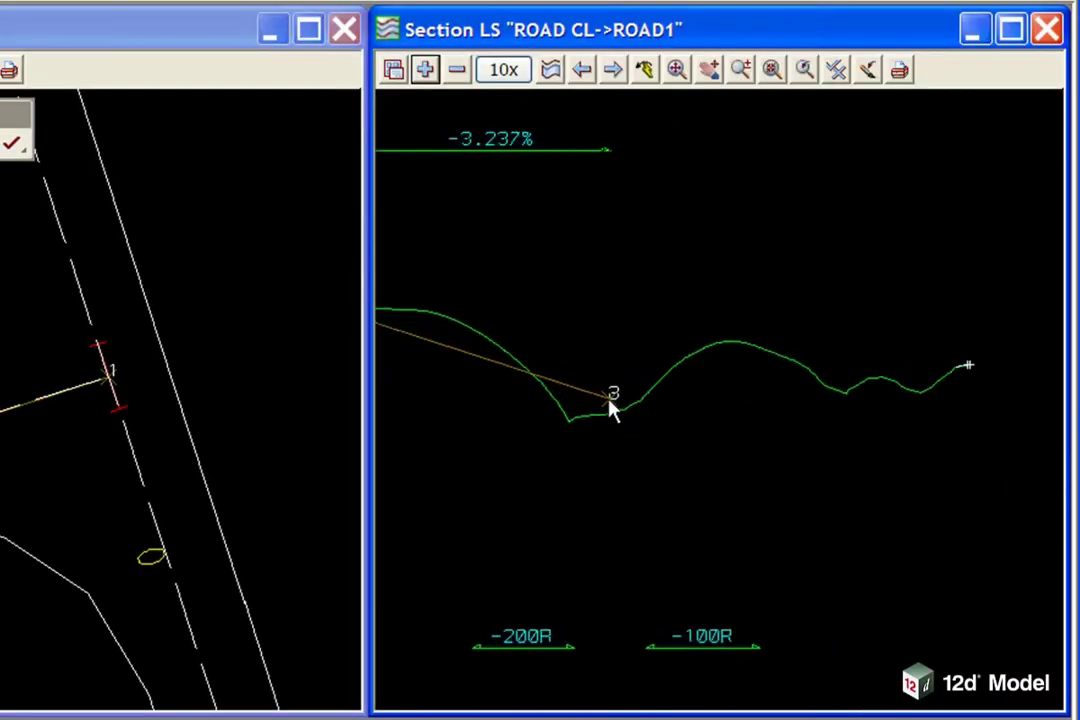
scroll(840, 431, down, 3)
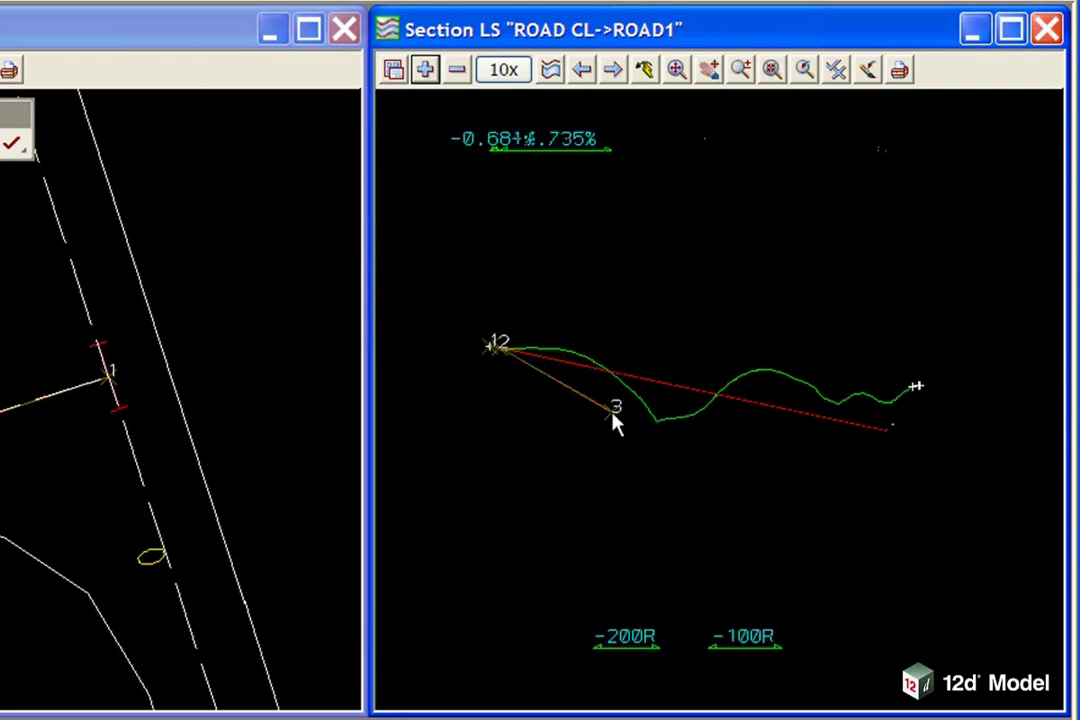
text(412)
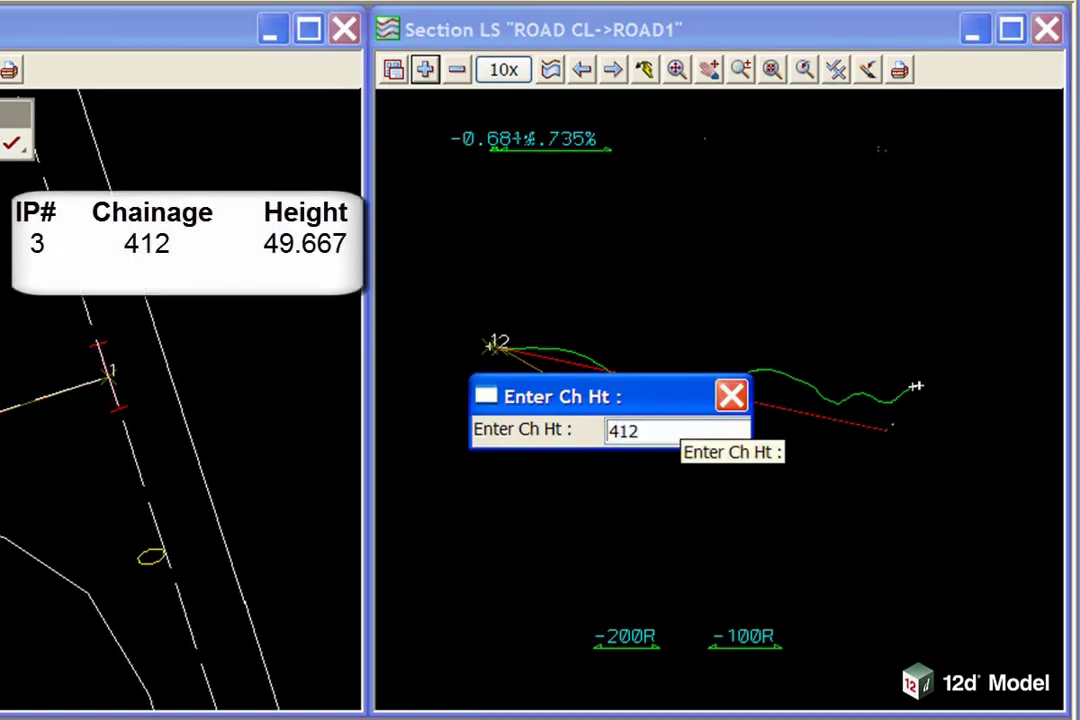
text( 49.667)
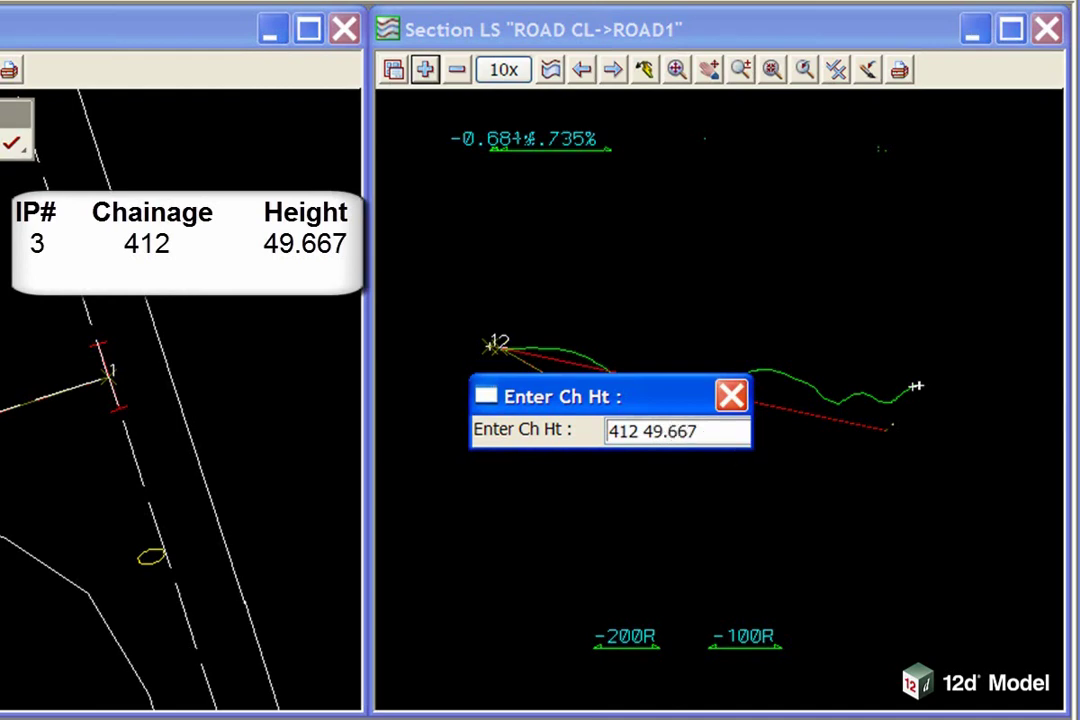
key(Return)
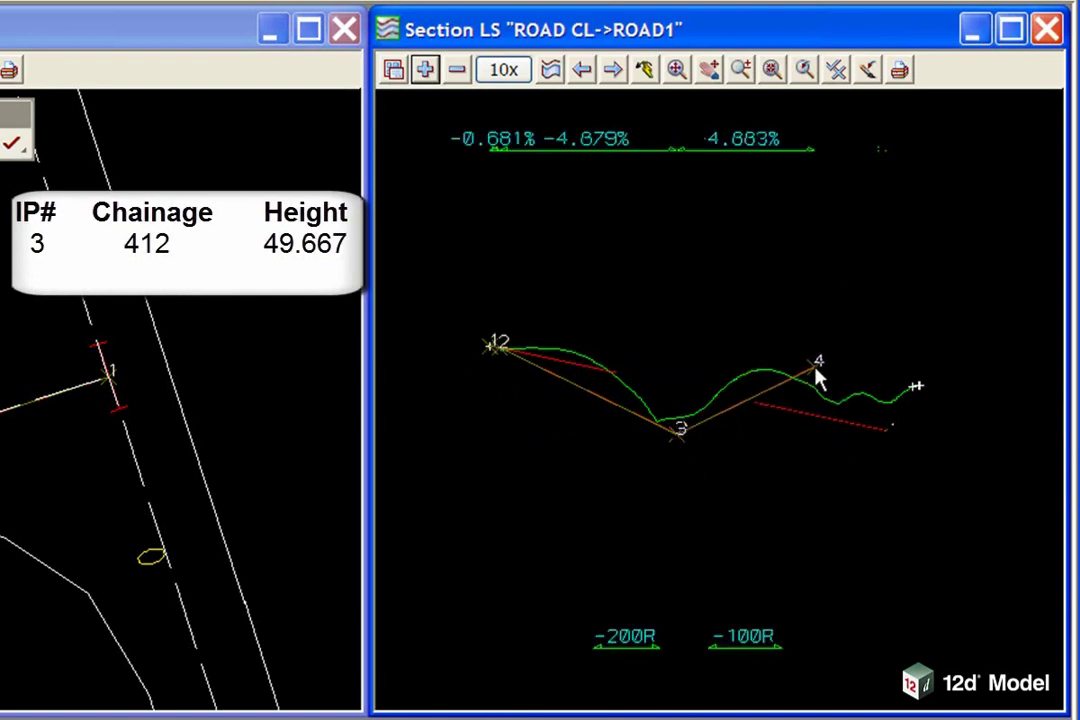
- Append the fourth VIP at chainage 600 and height 66.333
text(600)
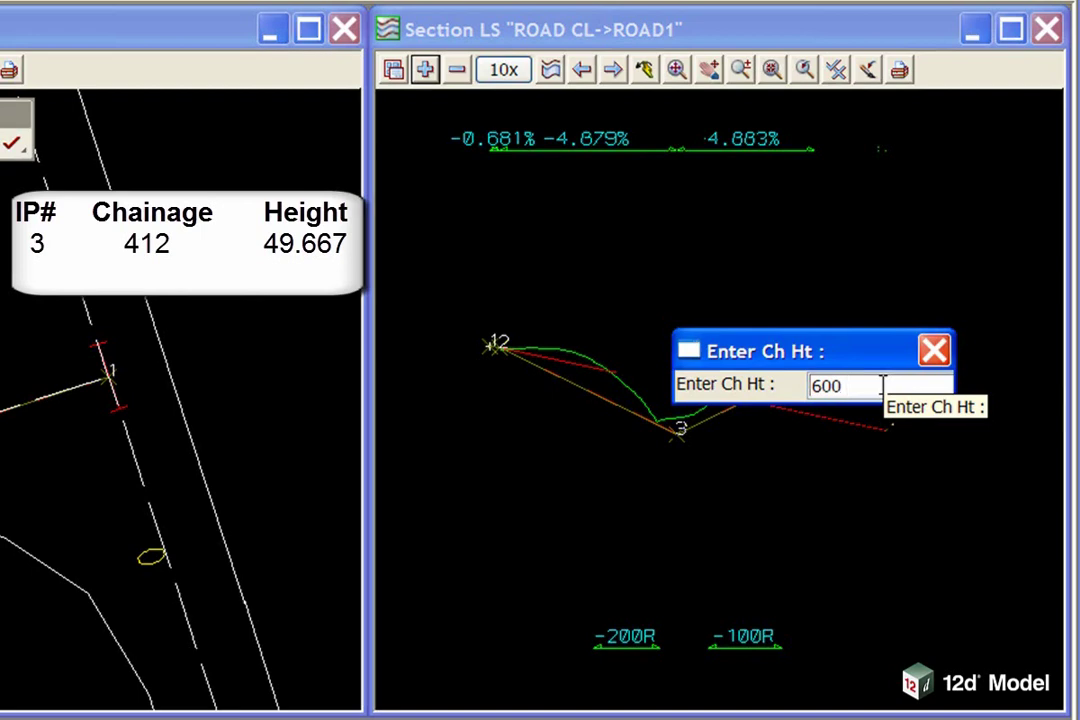
text(66.33)
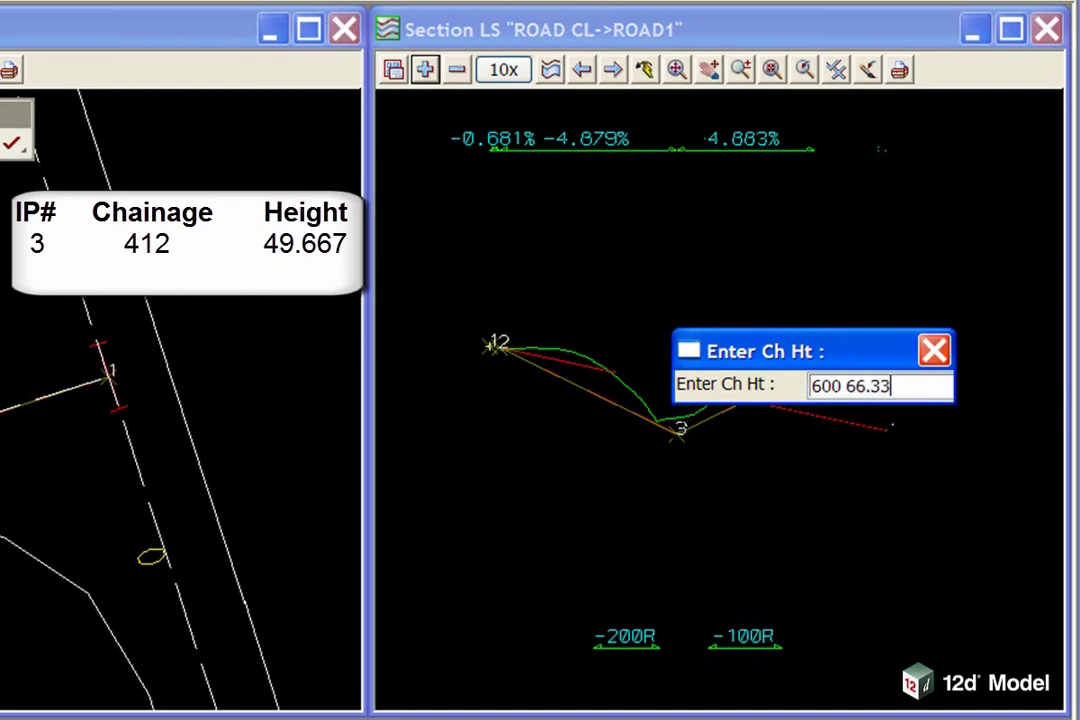
text(3)
key(Return)
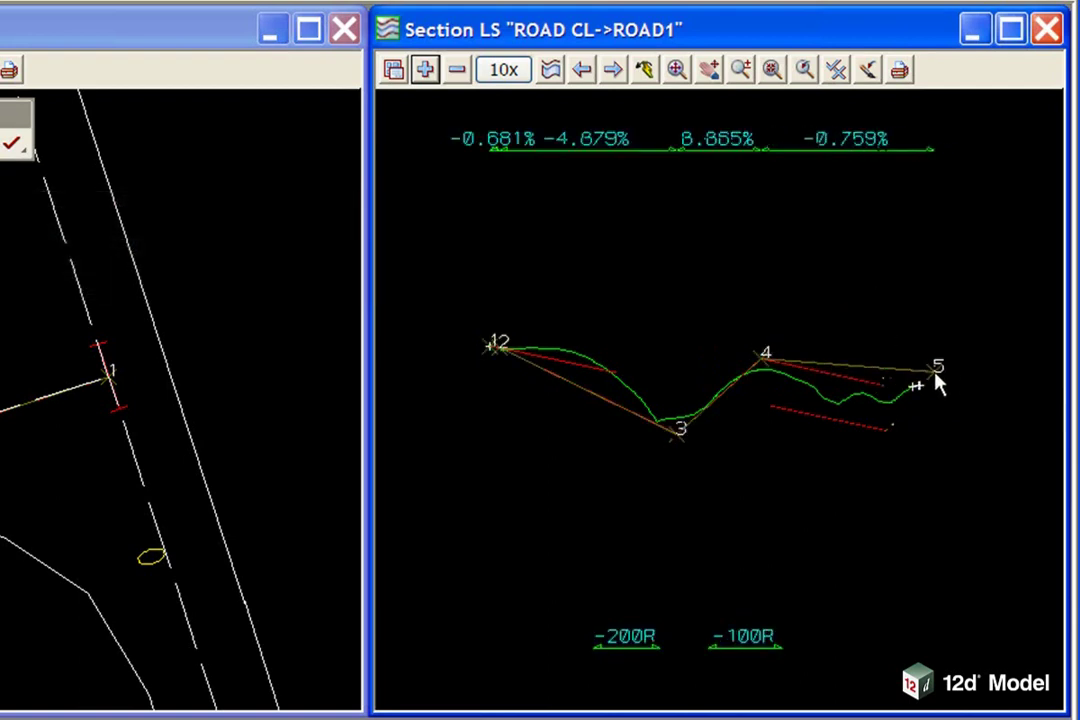
- Append the fifth VIP near the profile's far end, snapped to the start of the survey ROAD CROWN string there
scroll(936, 380, up, 1)
scroll(805, 386, down, 2)
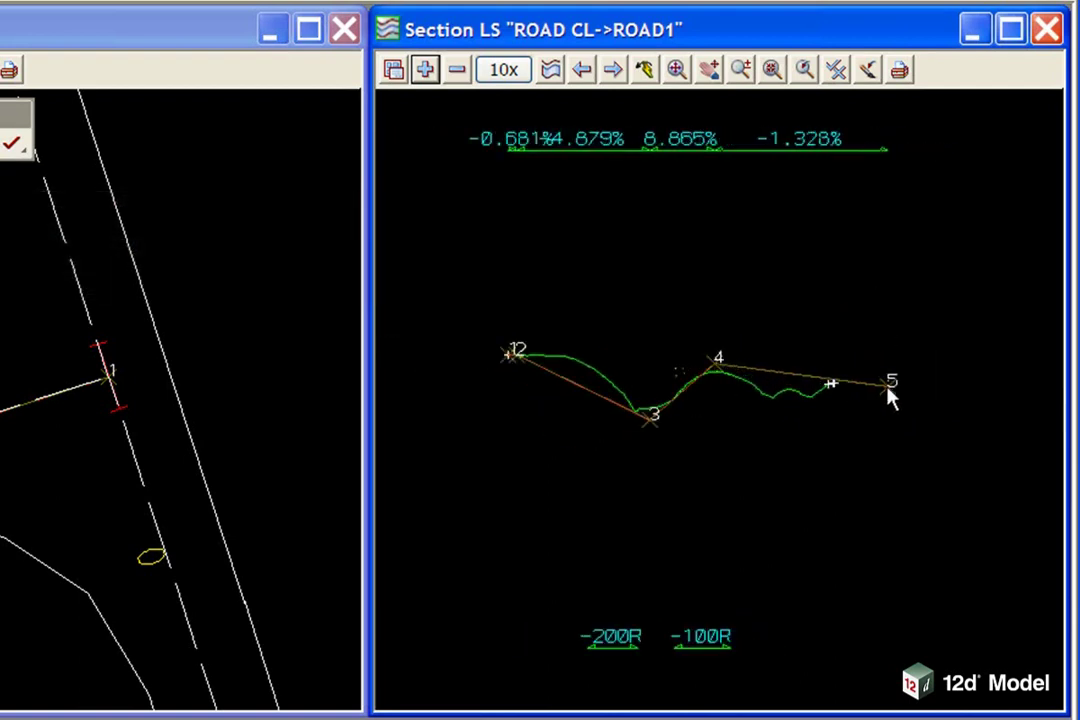
scroll(862, 378, up, 2)
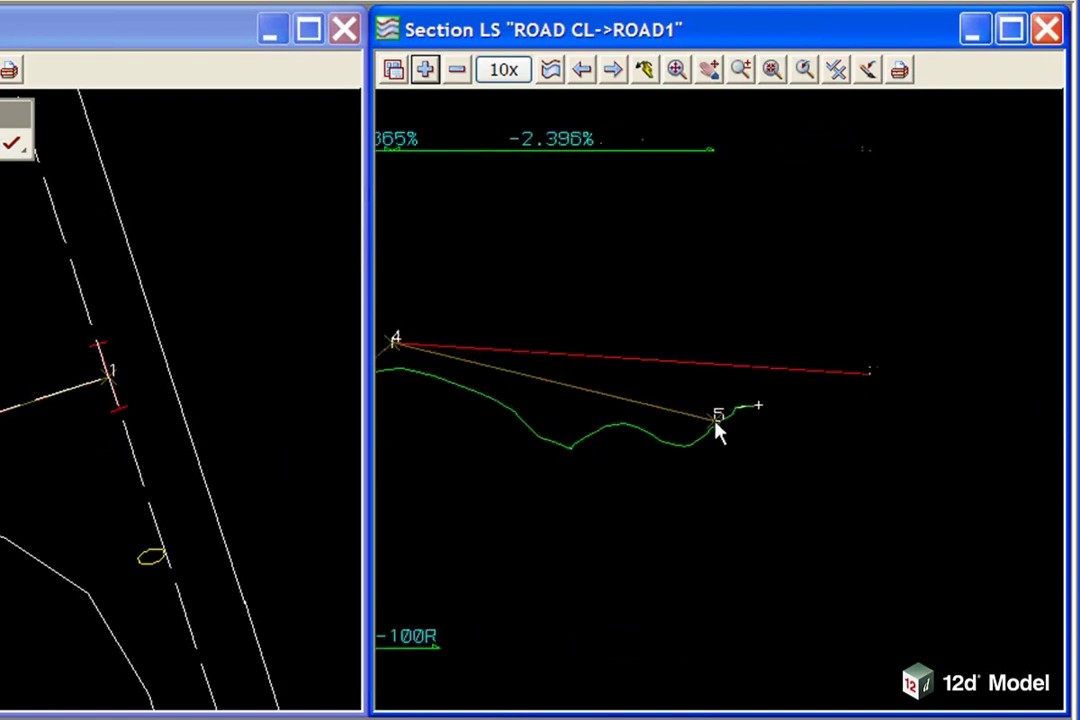
scroll(779, 398, up, 3)
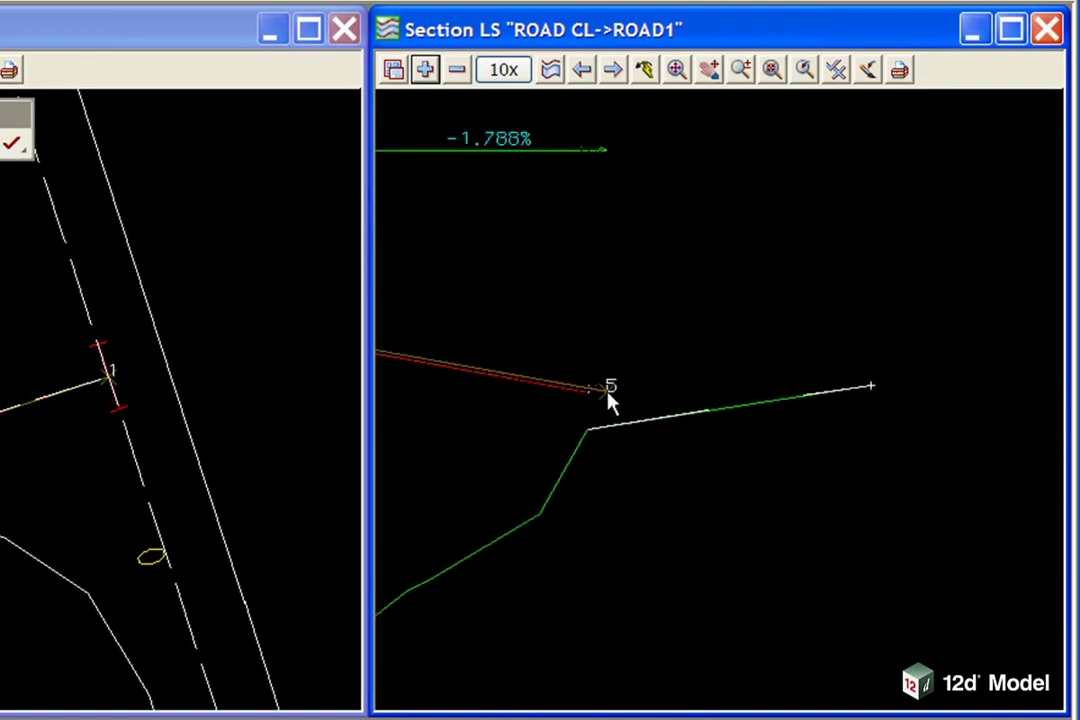
scroll(815, 540, up, 2)
scroll(870, 480, down, 1)
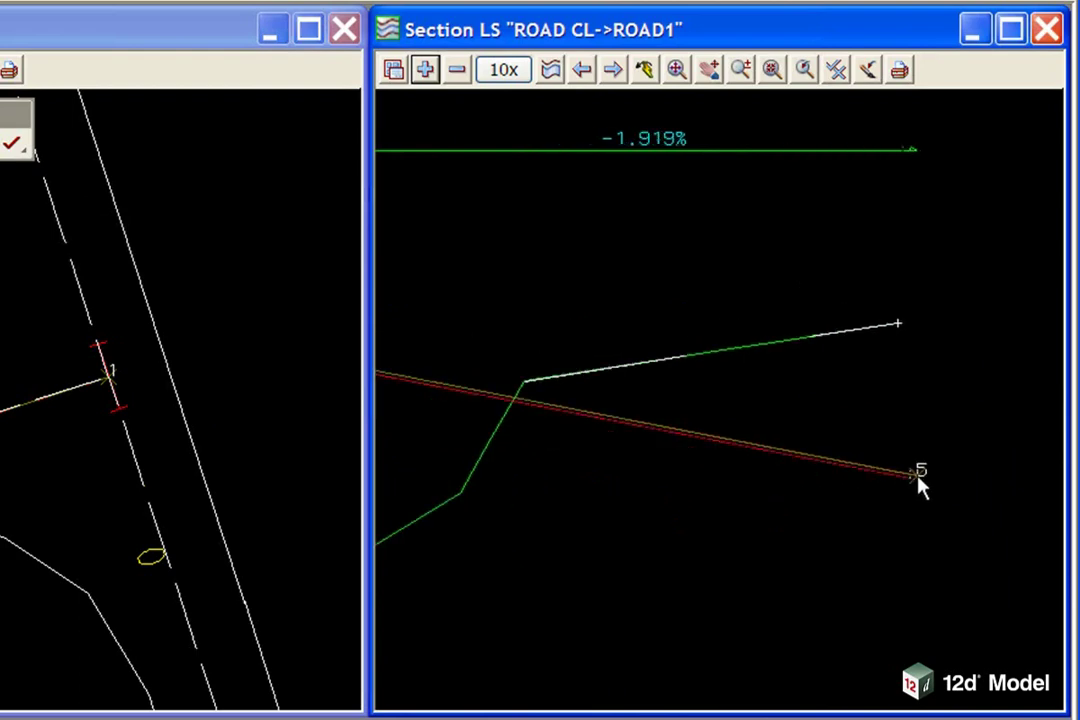
click(521, 398)
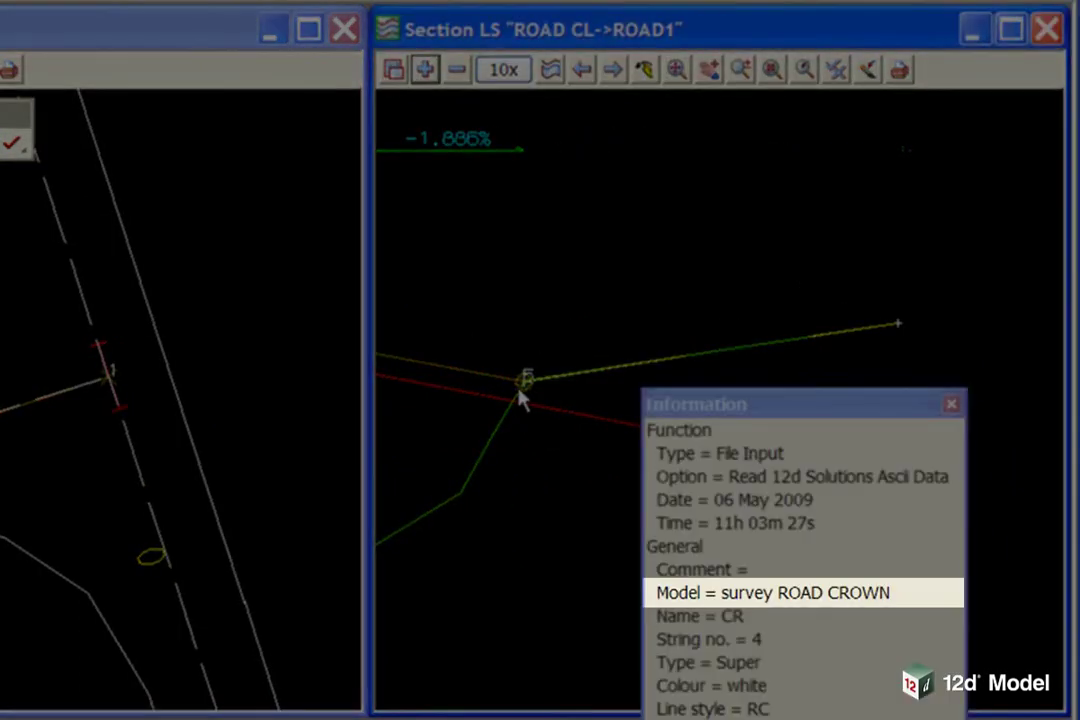
middle_click(519, 390)
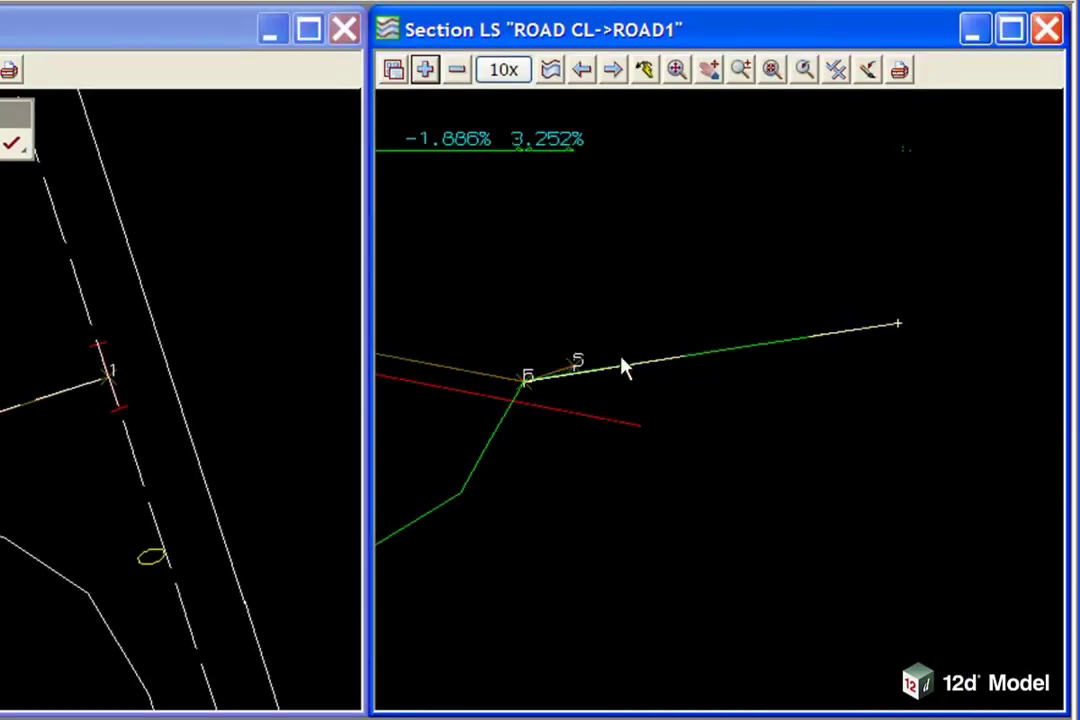
- Append the sixth VIP snapped to the far end of the survey ROAD CROWN string, and finish appending VIPs
scroll(907, 330, up, 2)
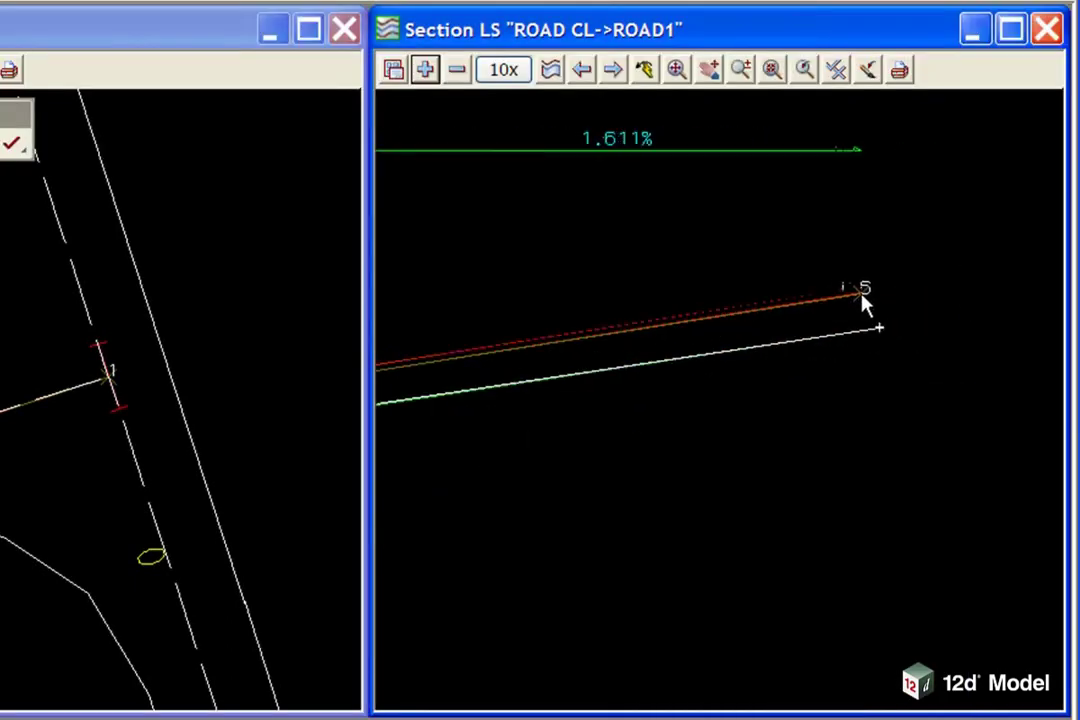
scroll(729, 342, up, 4)
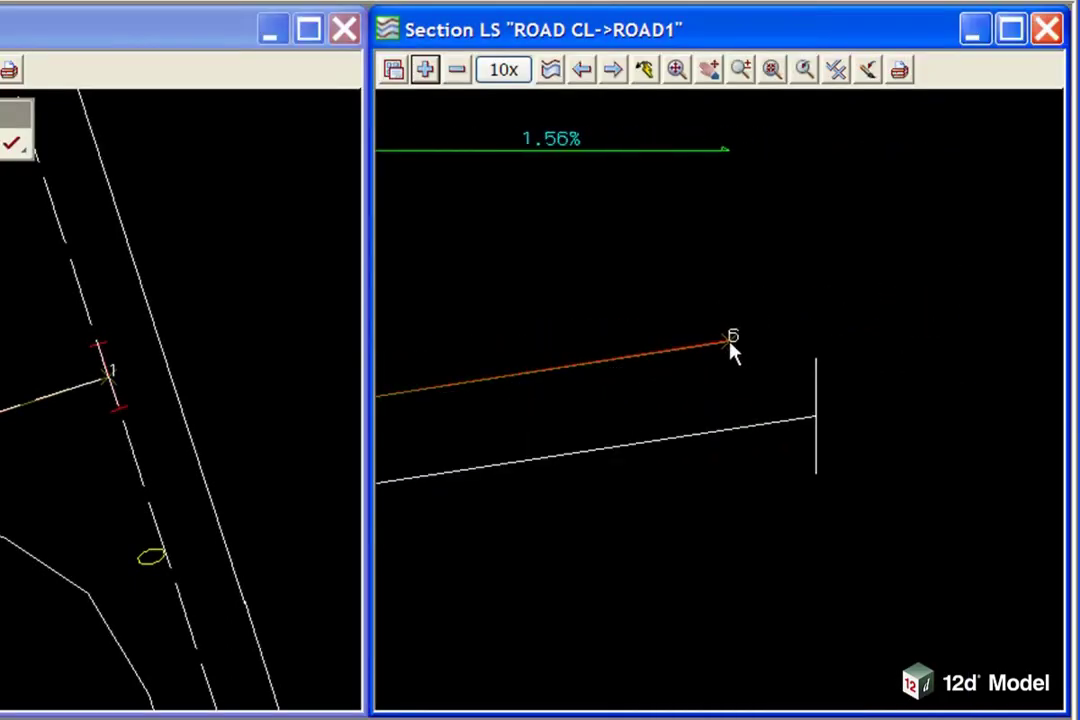
click(828, 418)
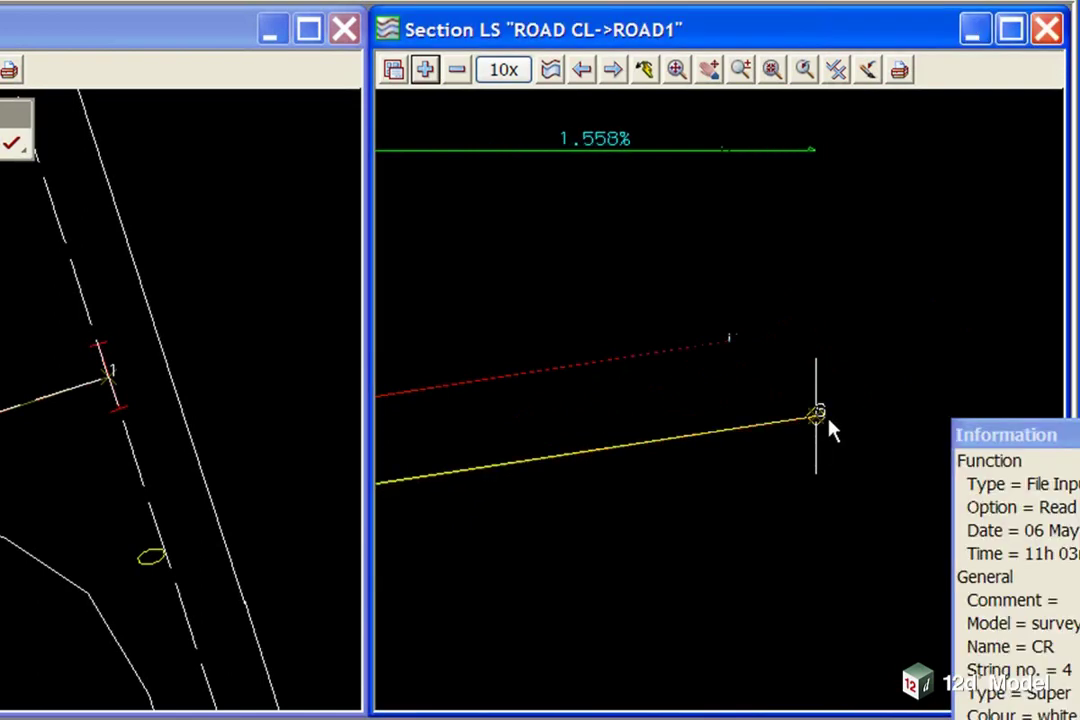
middle_click(828, 418)
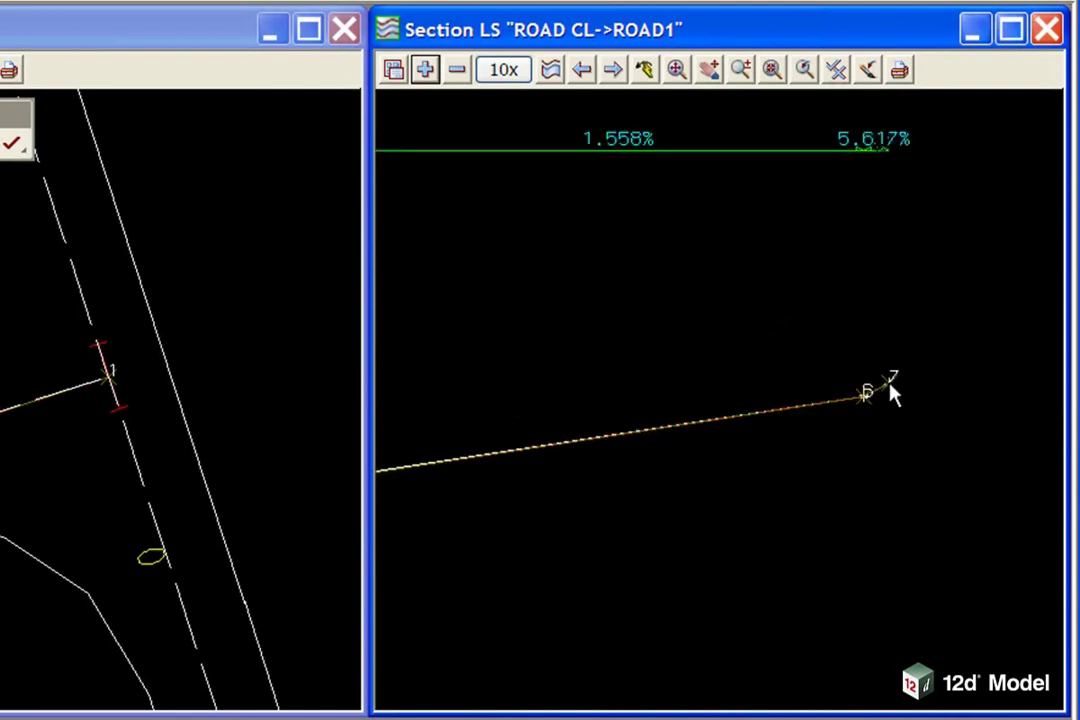
scroll(889, 386, down, 5)
scroll(984, 425, down, 6)
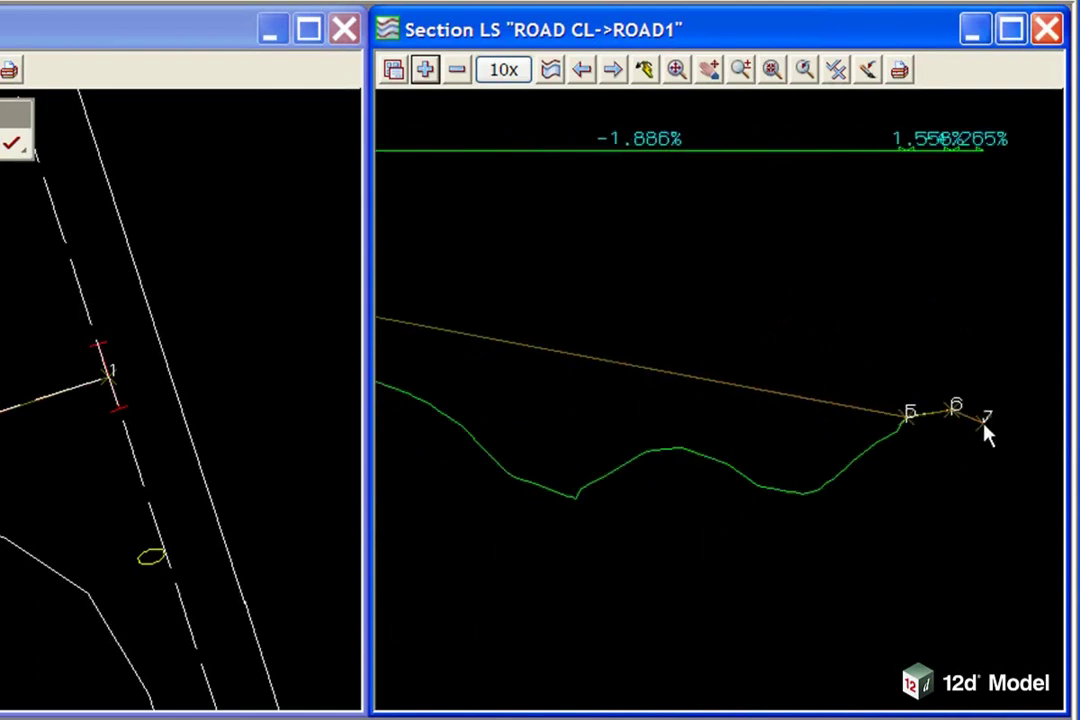
scroll(984, 424, down, 5)
scroll(1025, 383, up, 4)
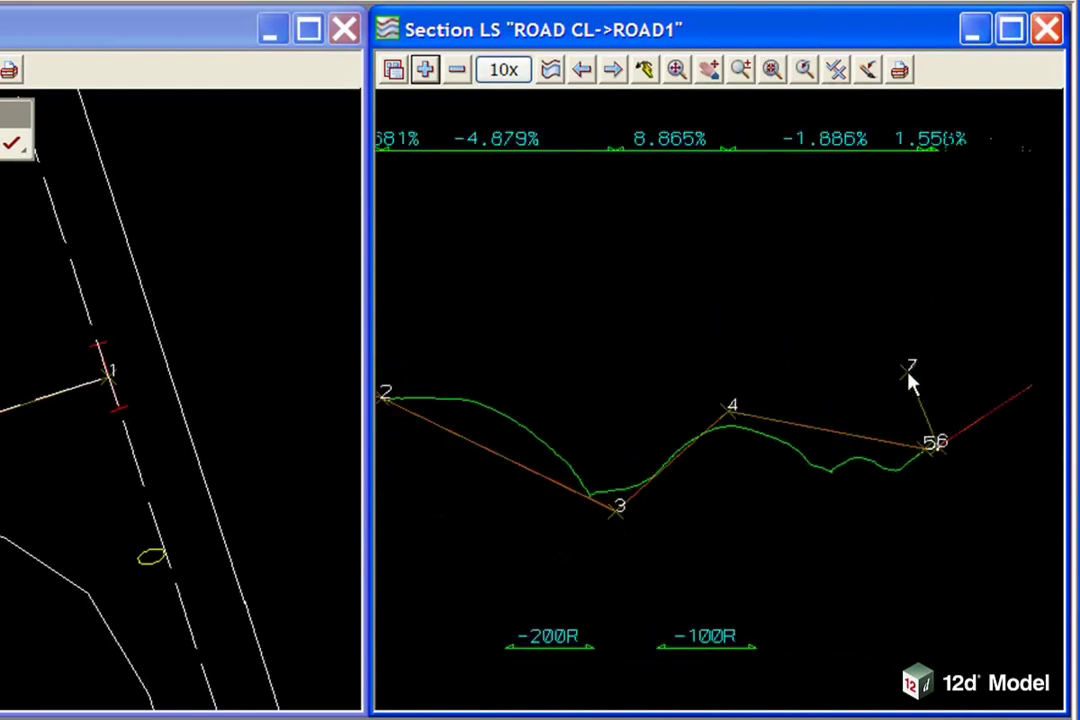
scroll(908, 375, down, 1)
drag(945, 262, 945, 432)
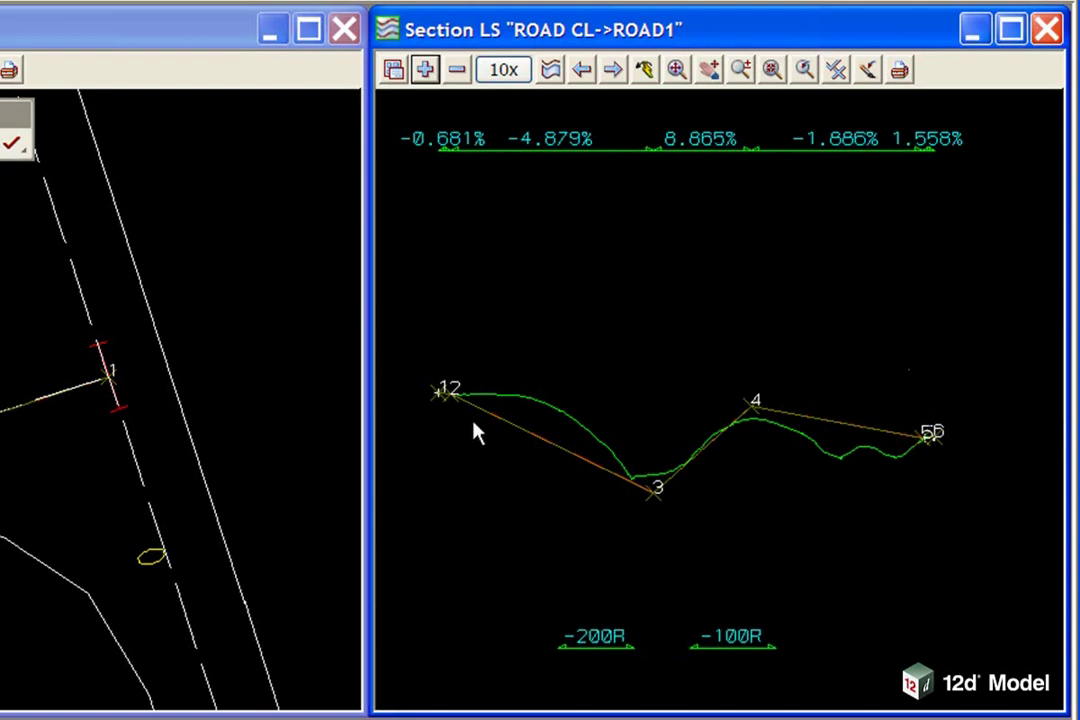
- Start a grade-based VIP insertion on ROAD1, picking VIP 2 in the section view as the start VIP
scroll(447, 410, up, 5)
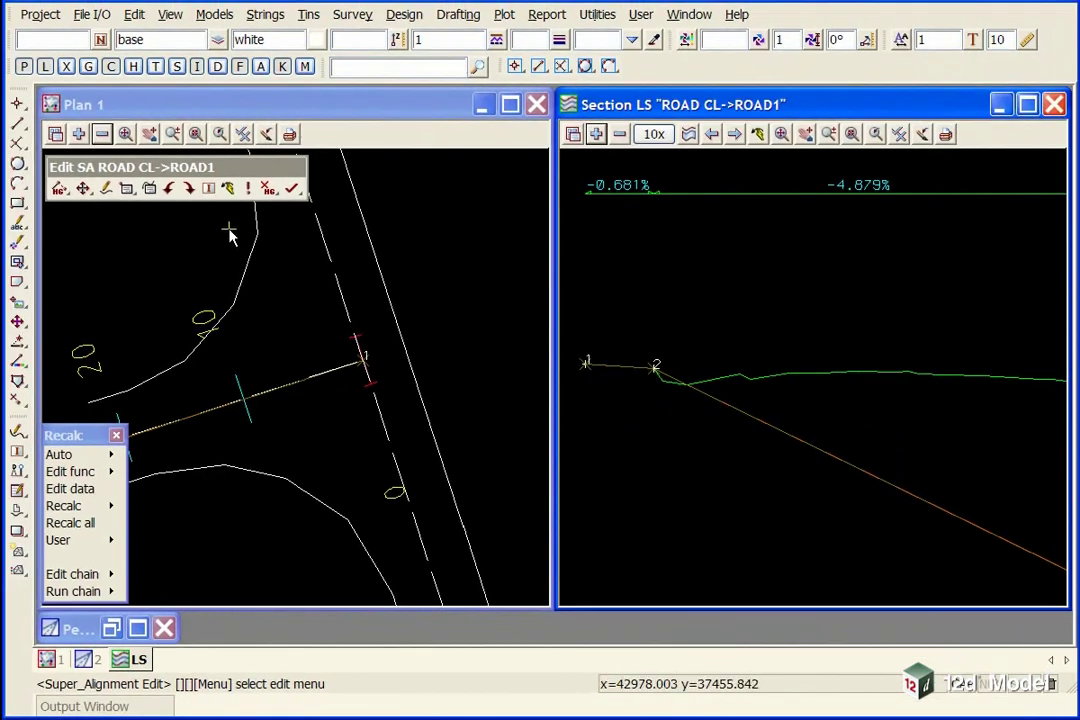
click(60, 190)
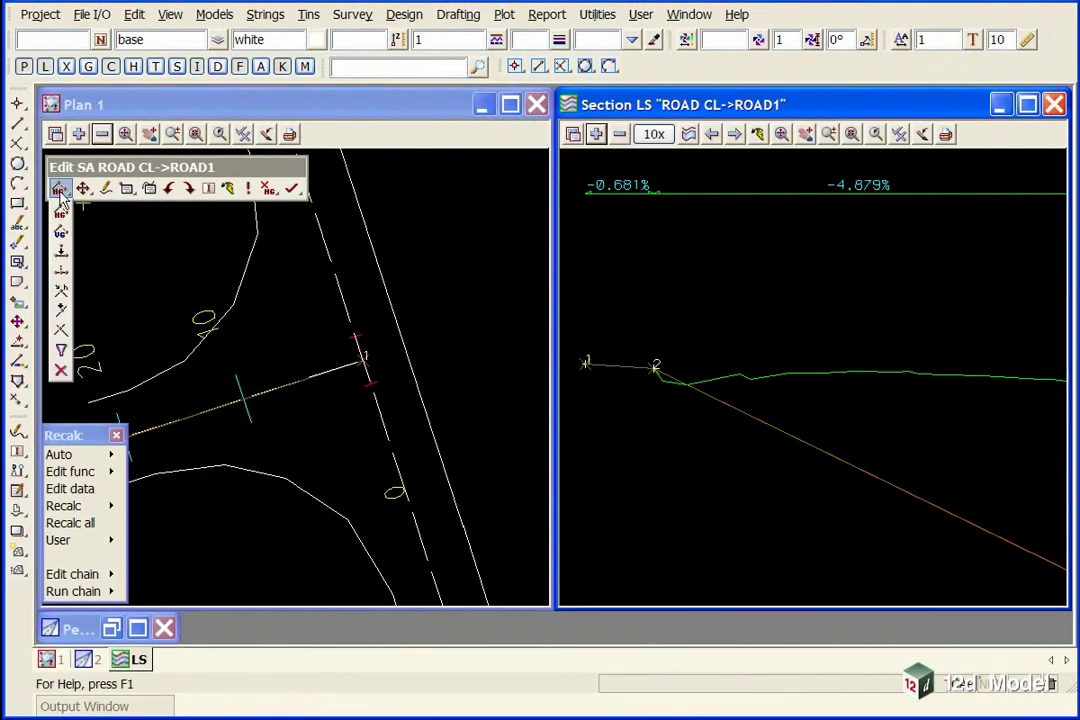
click(61, 318)
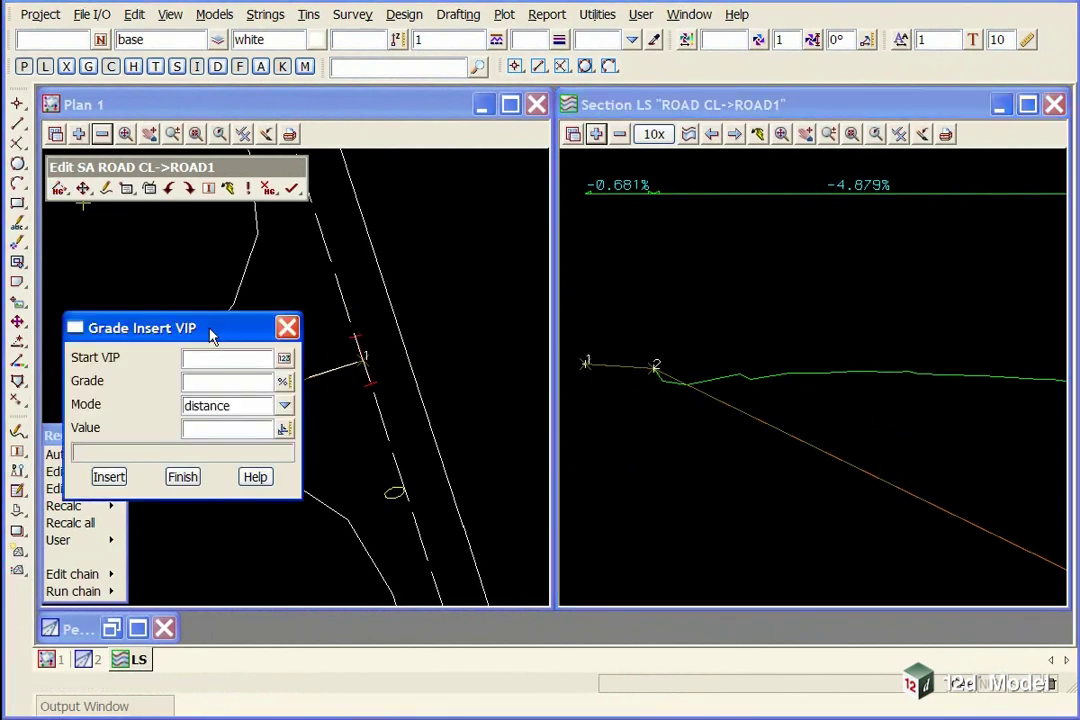
drag(211, 329, 457, 302)
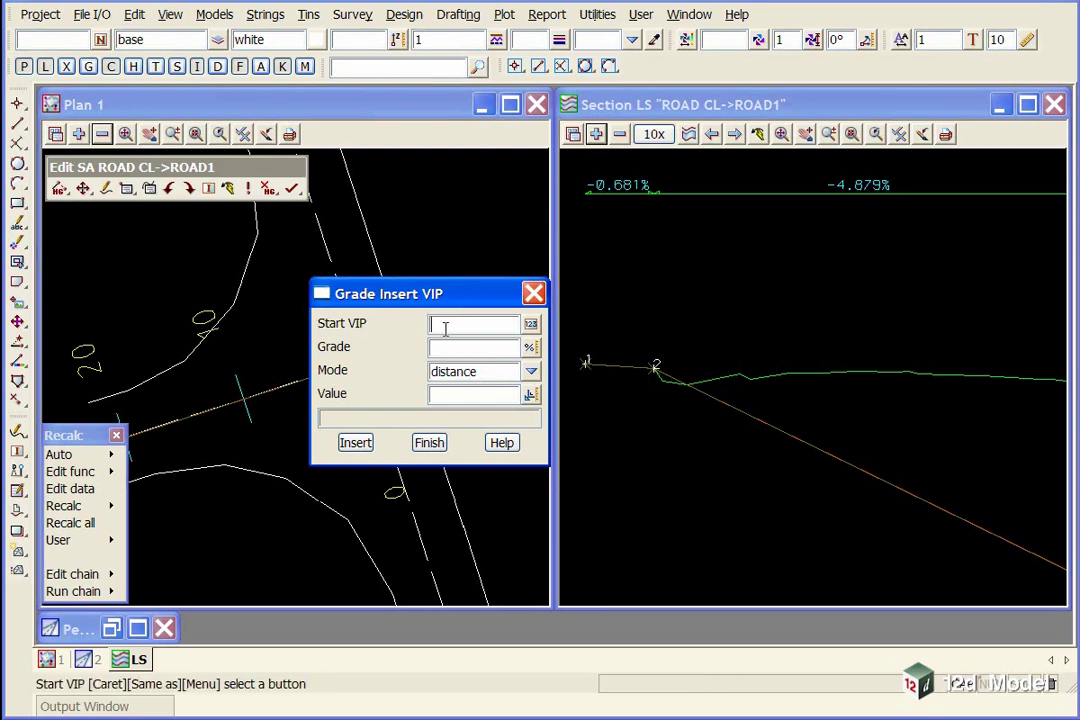
click(531, 325)
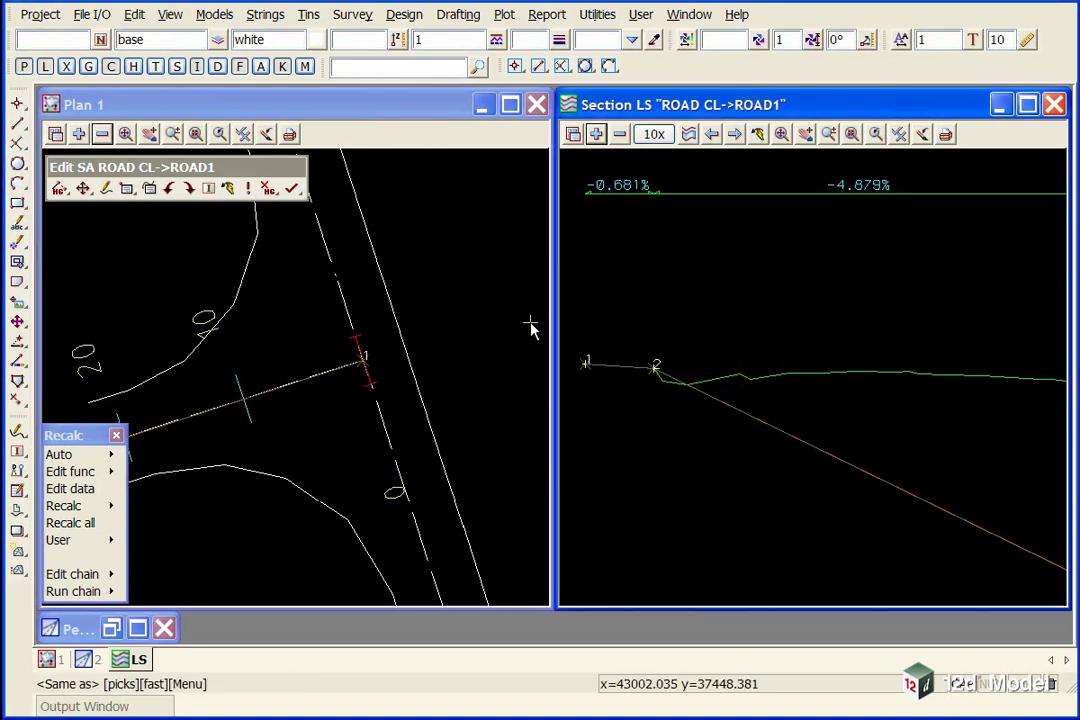
click(655, 367)
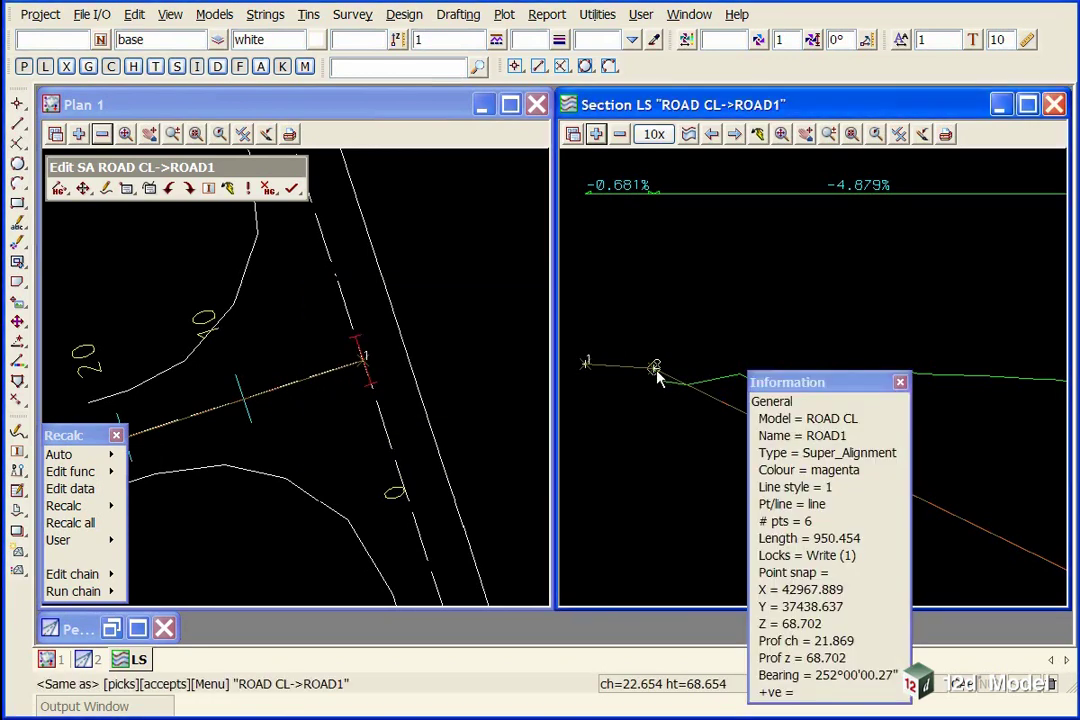
middle_click(657, 377)
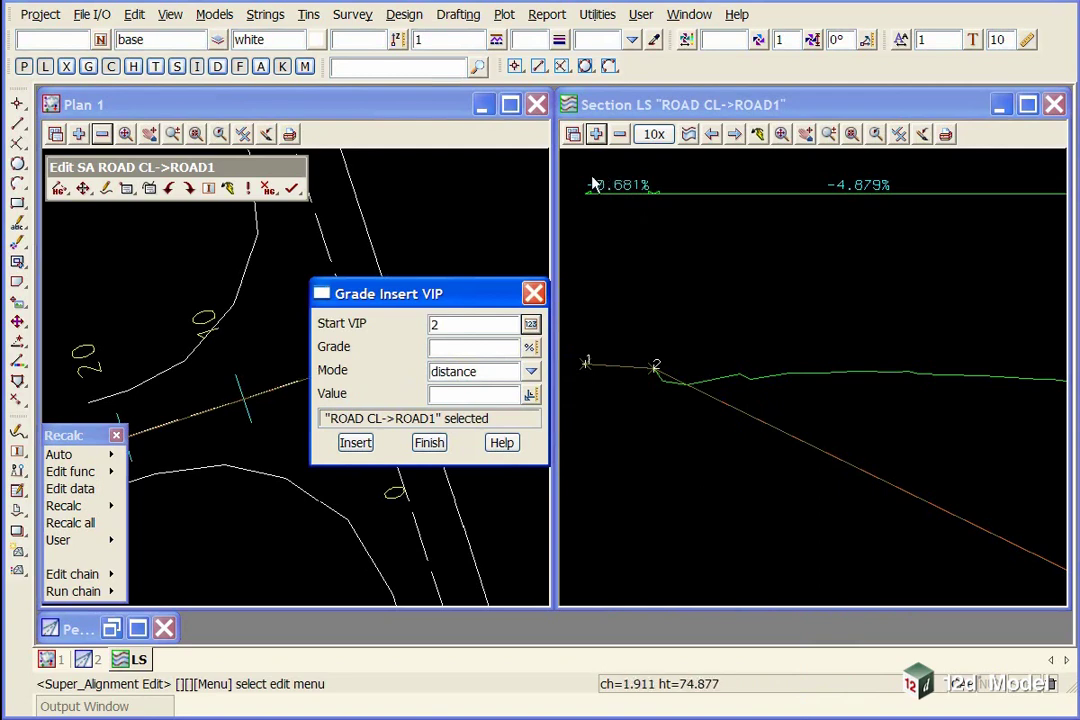
- Set the insertion grade to -0.6813 by measuring the crossfall at a point on ROAD1 between VIPs 1 and 2
click(531, 350)
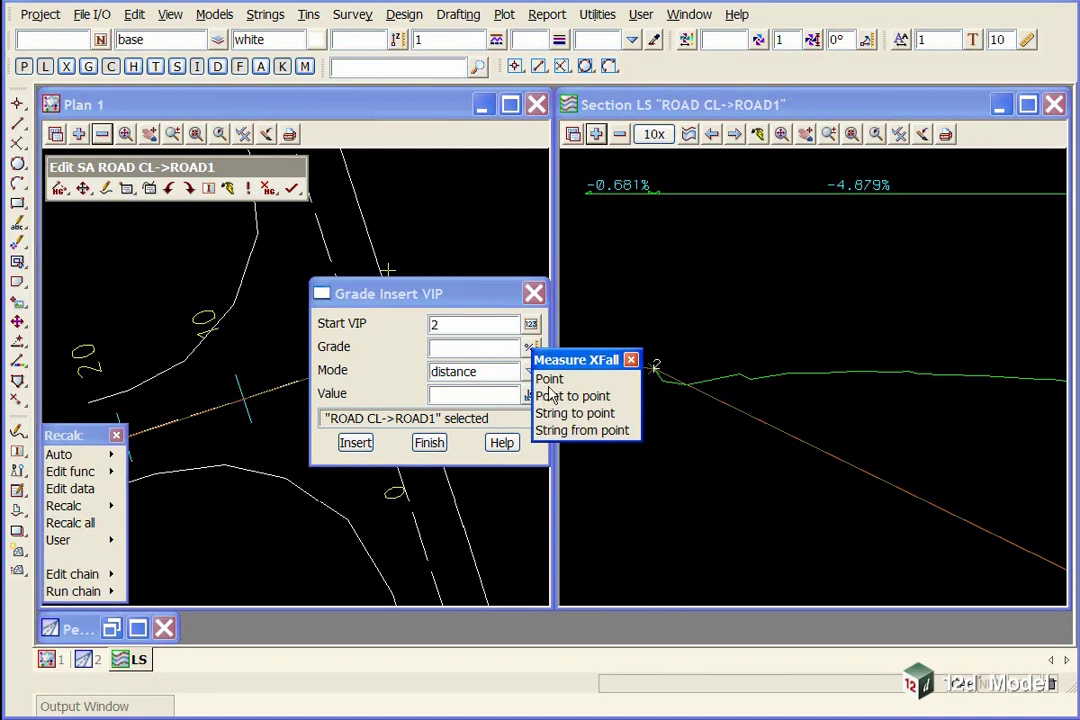
click(549, 381)
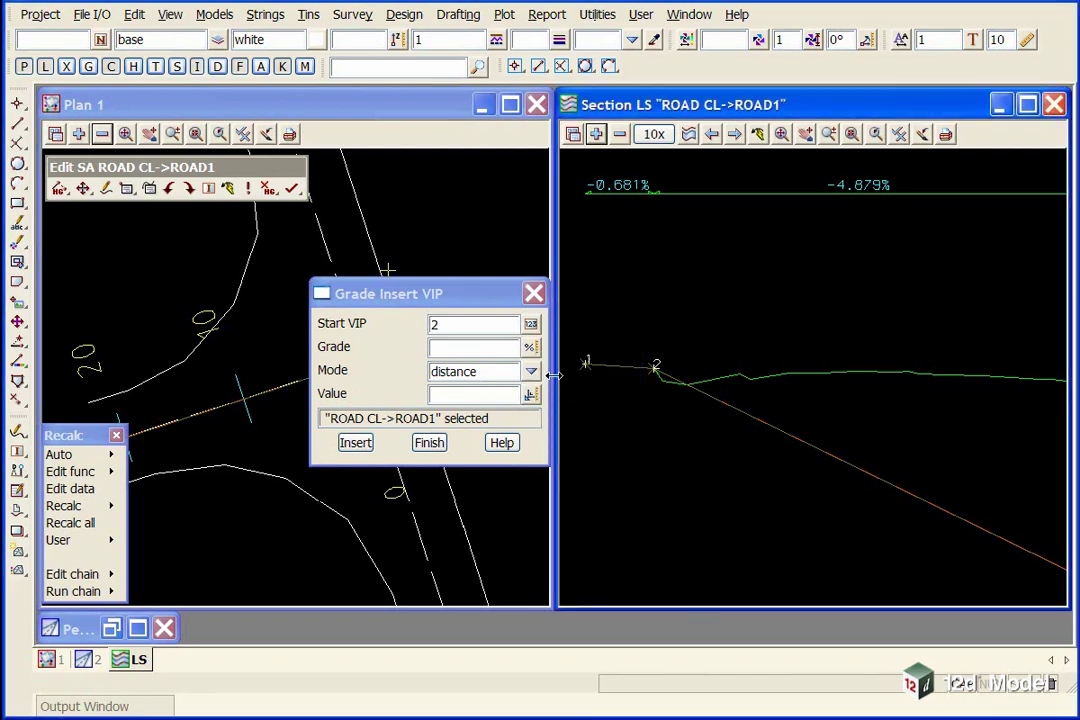
click(619, 372)
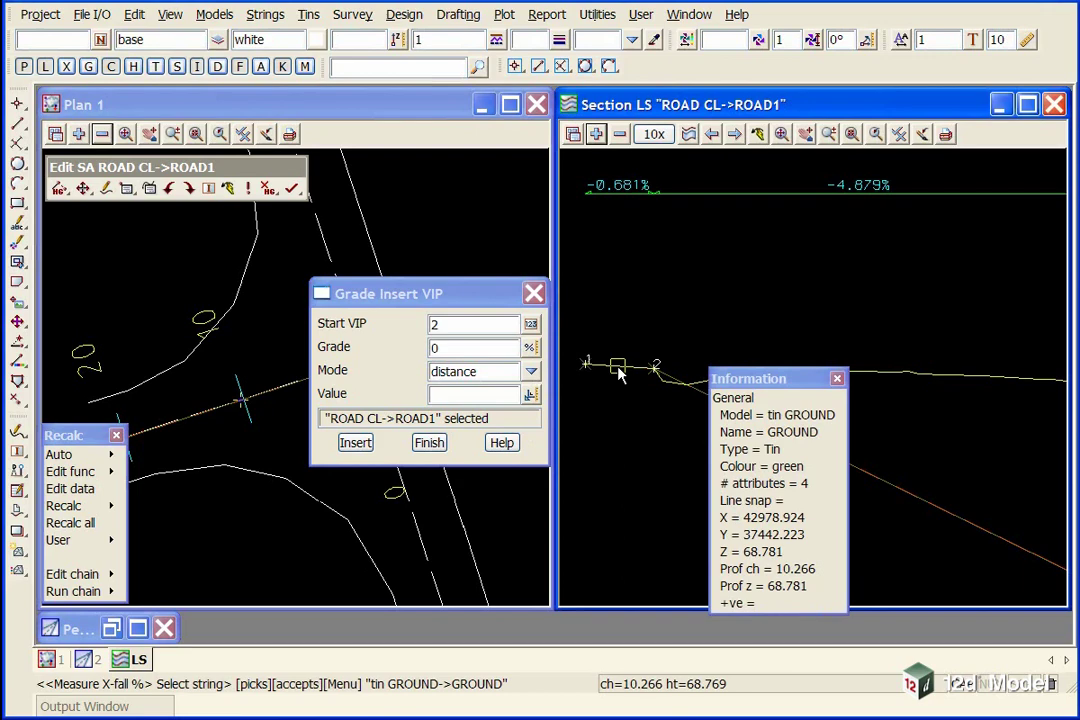
click(619, 372)
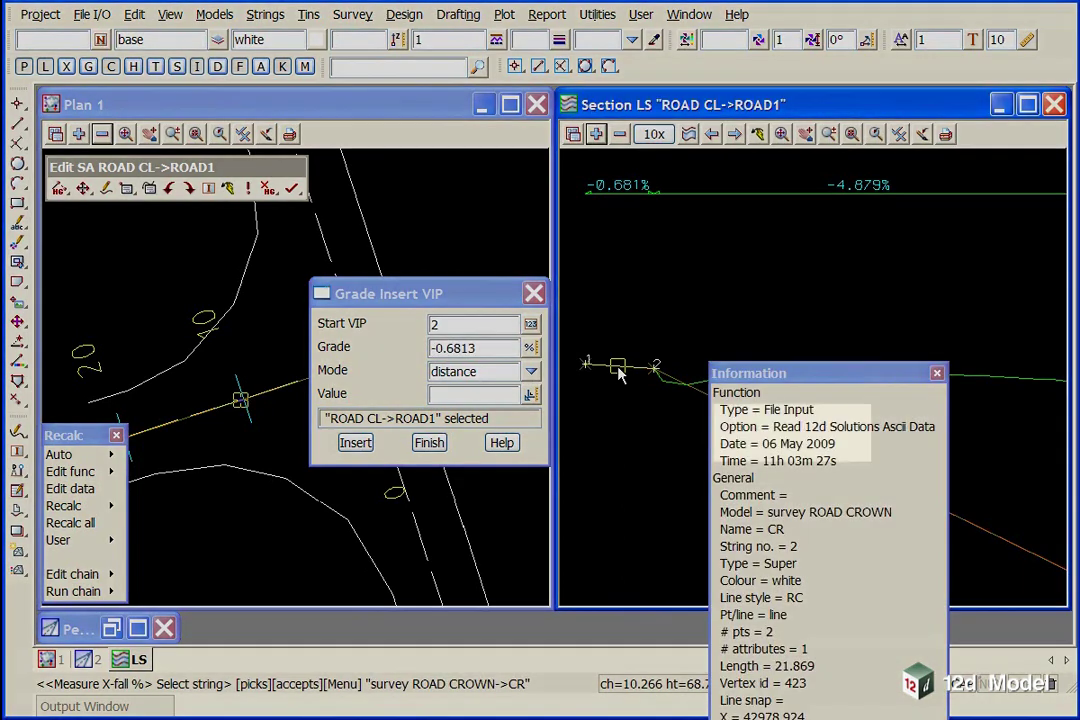
click(619, 372)
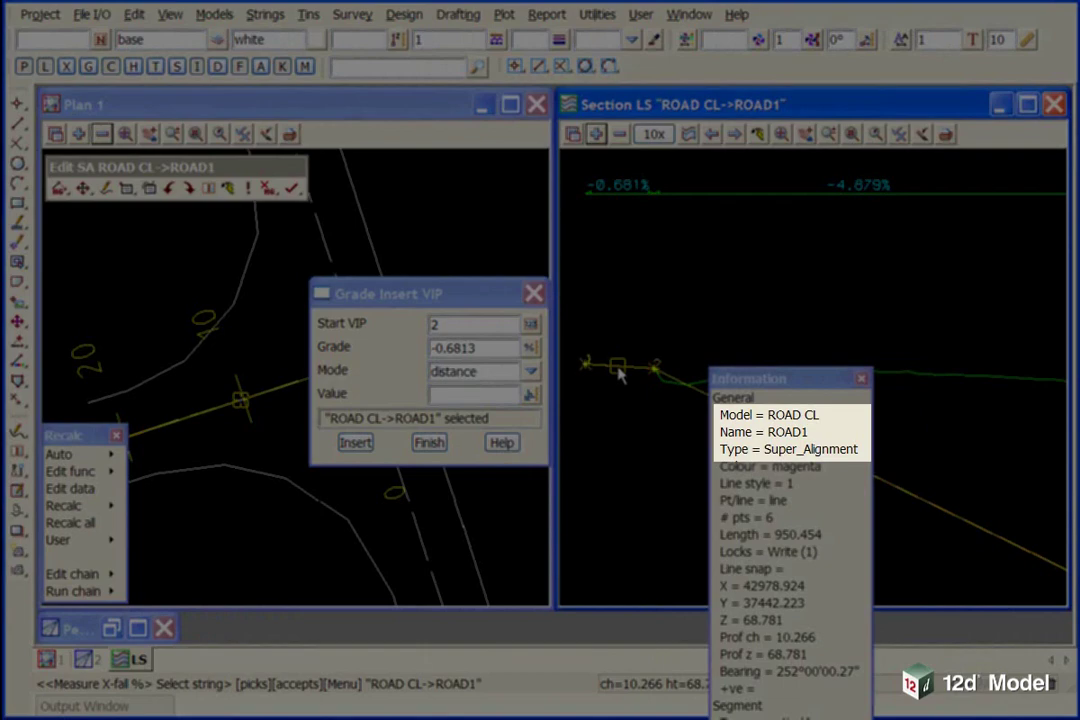
middle_click(619, 372)
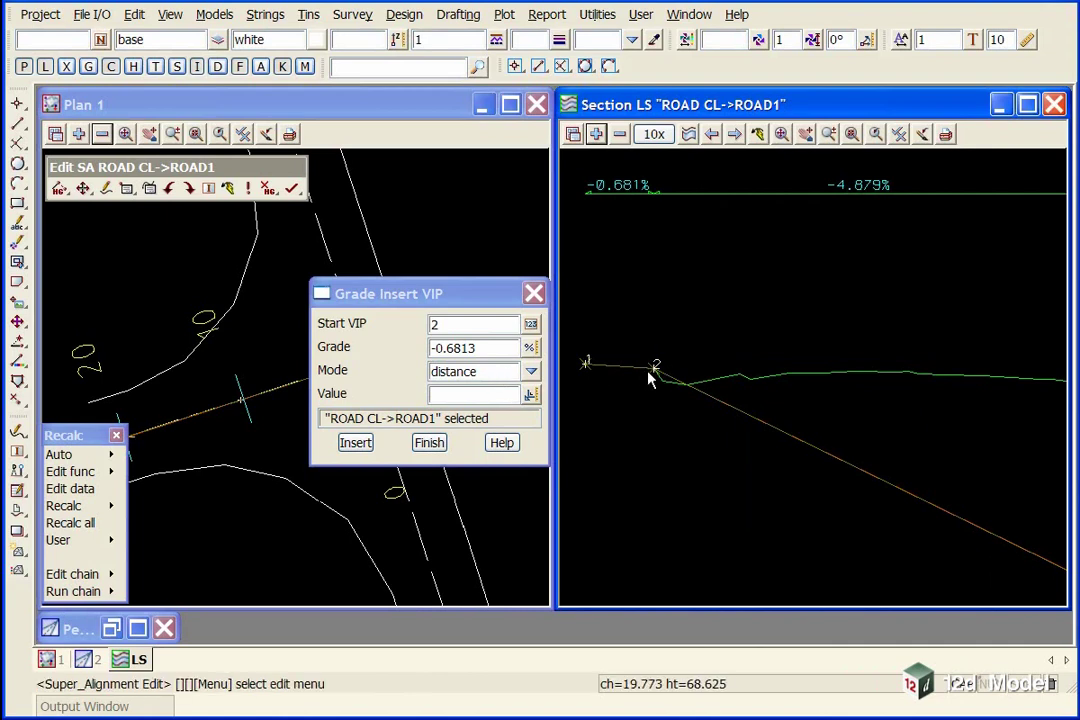
- Insert the VIP at a distance of 40 from VIP 2, redraw the section, and finish the grade insertion
click(531, 371)
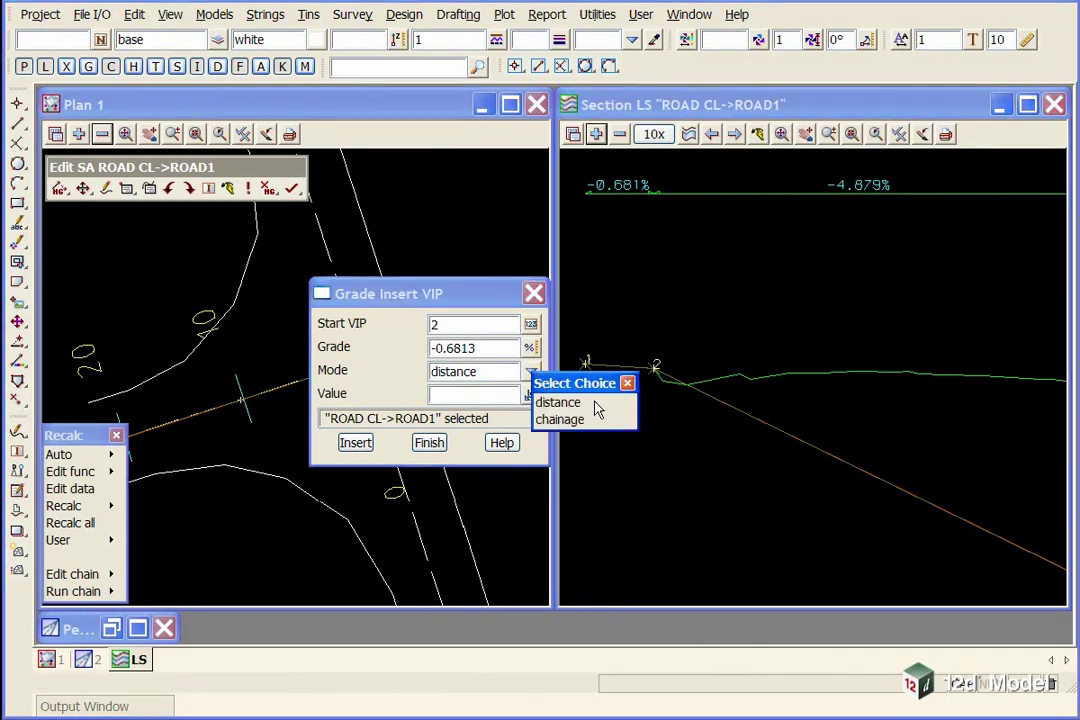
click(627, 383)
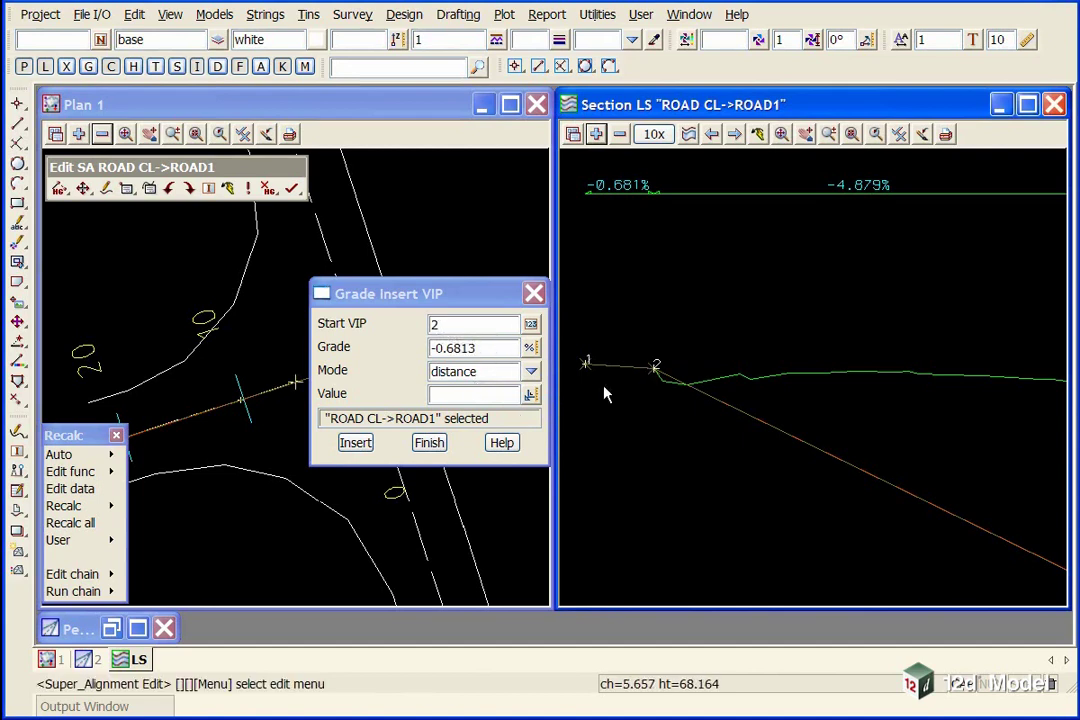
click(440, 394)
text(40)
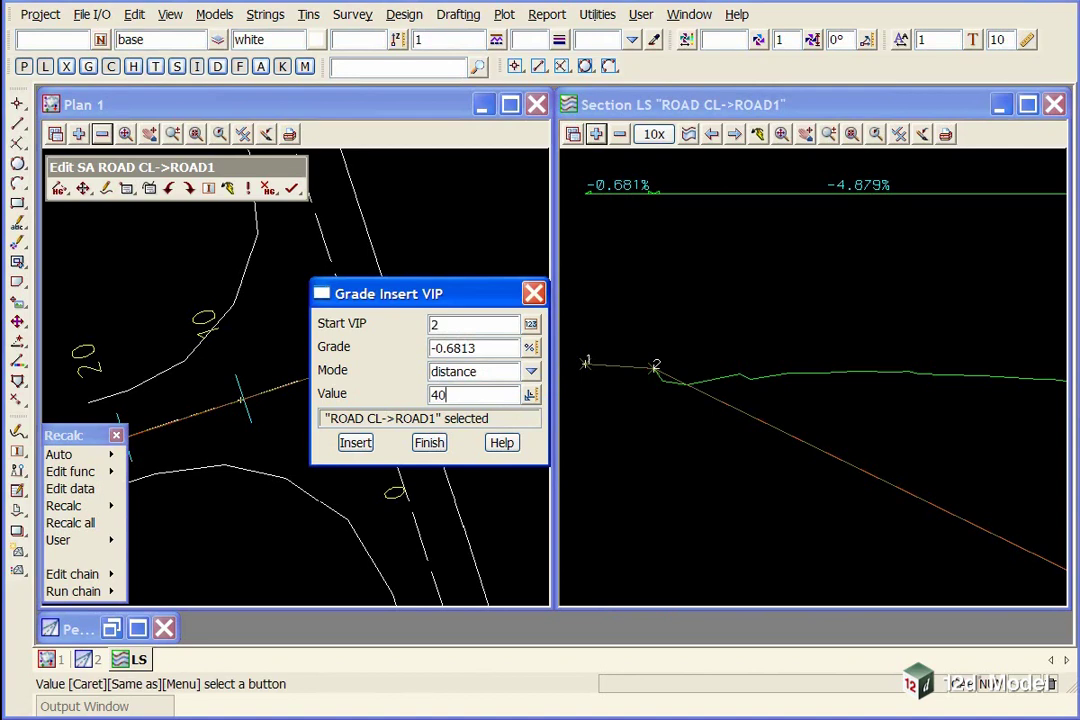
click(355, 443)
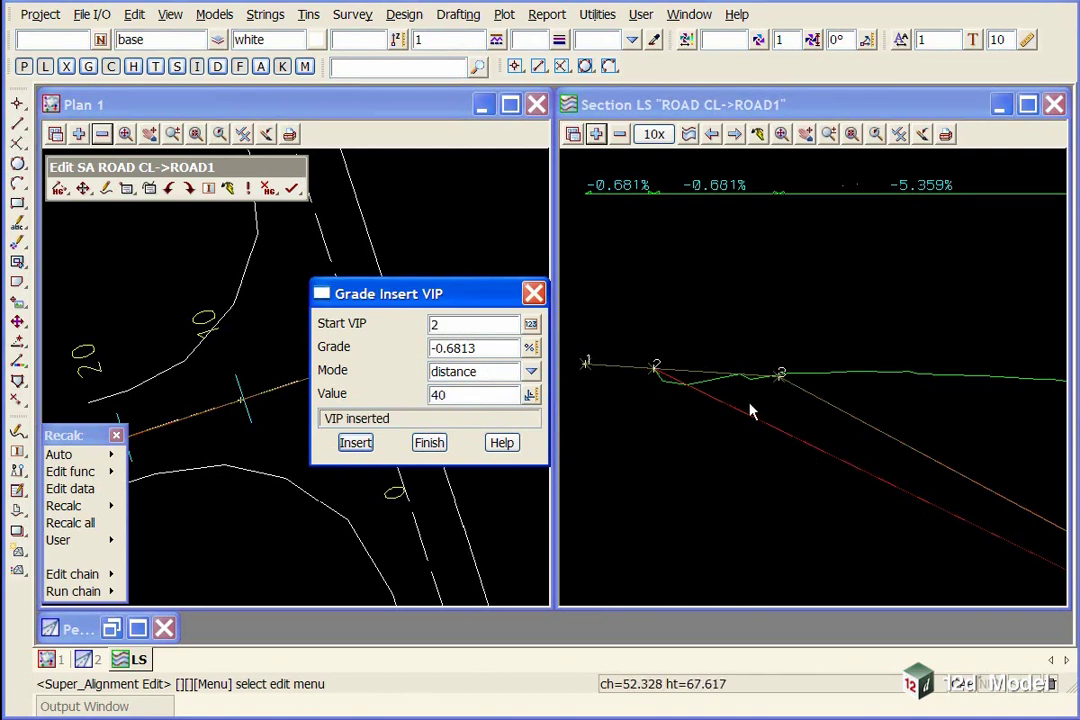
click(758, 134)
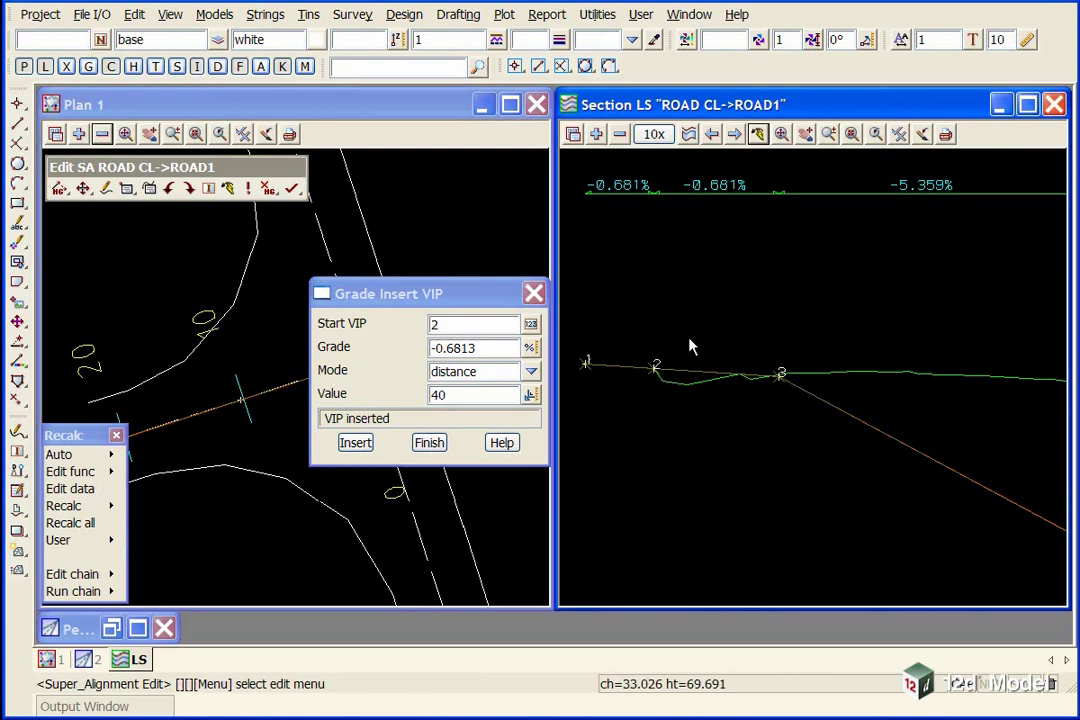
click(429, 443)
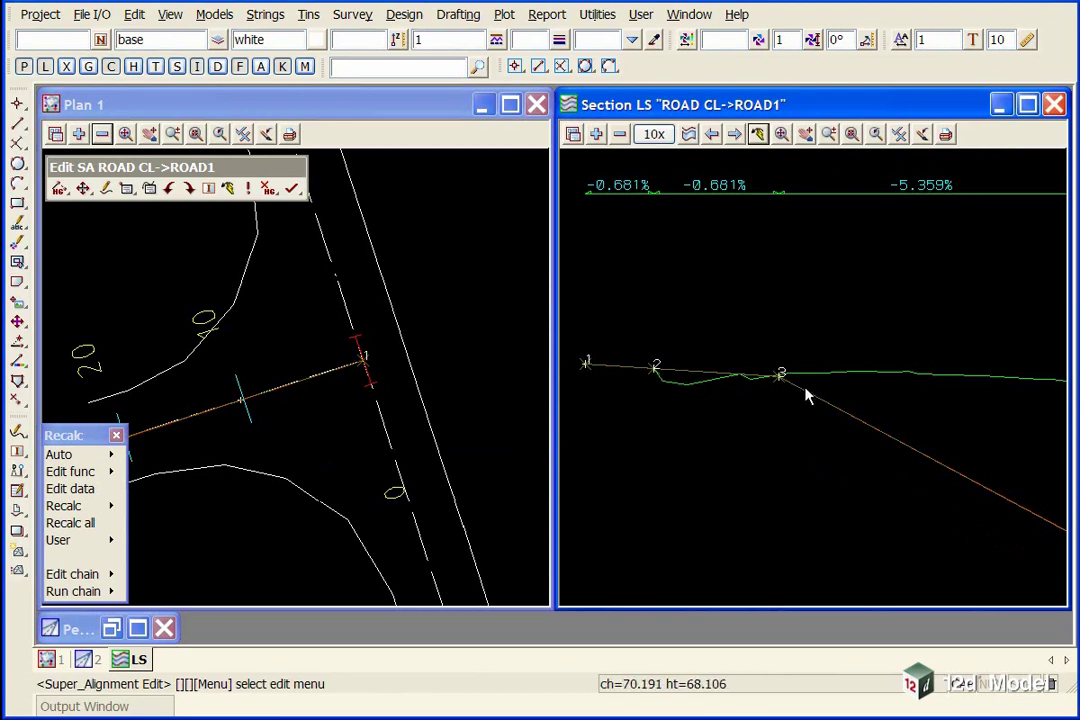
- Start a grades-intersect VIP insertion with VIP 5 as the first start VIP and a first grade of -5%
scroll(808, 396, down, 3)
scroll(656, 366, down, 2)
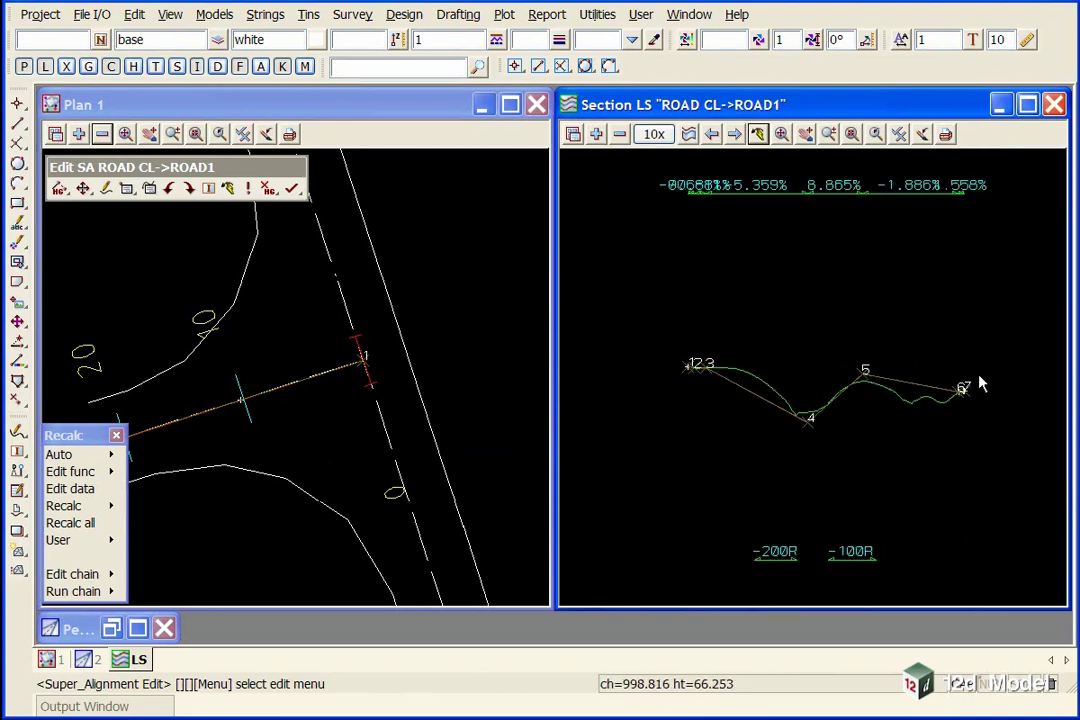
scroll(980, 384, up, 2)
scroll(822, 431, up, 1)
scroll(975, 371, down, 1)
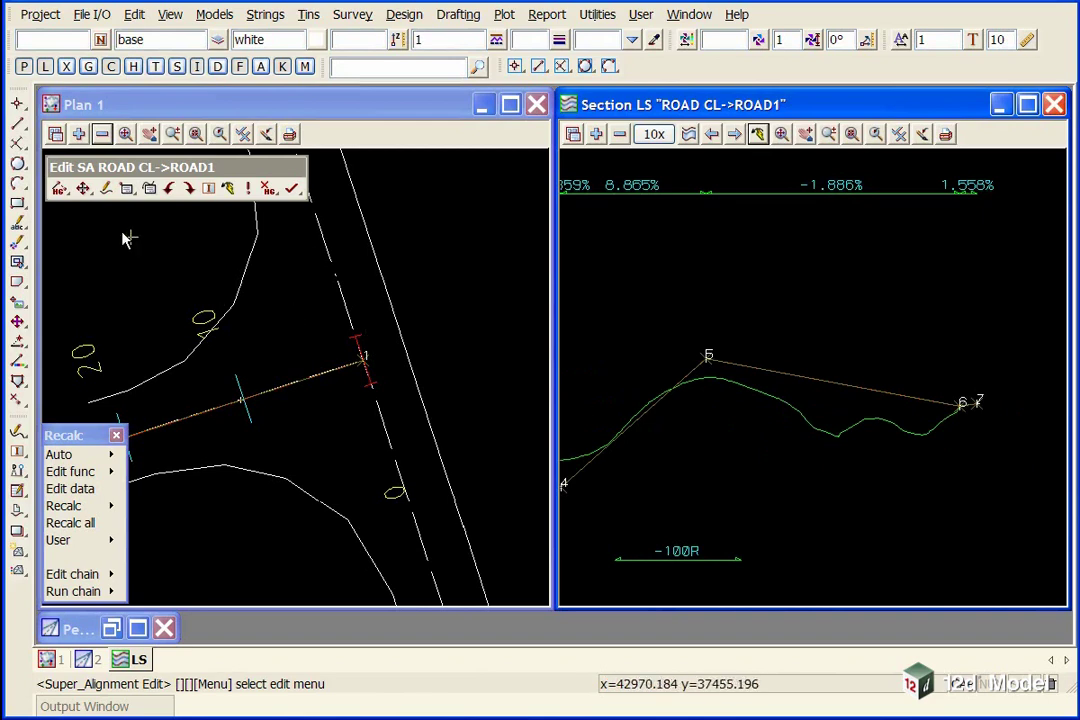
click(60, 192)
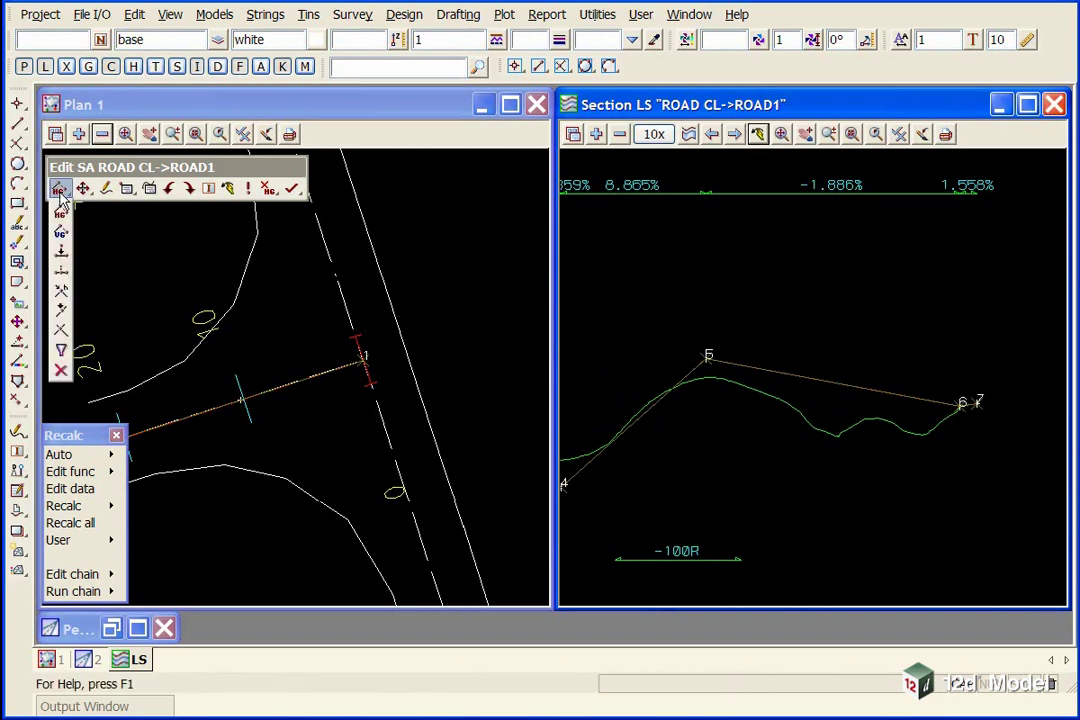
click(60, 333)
drag(180, 343, 405, 226)
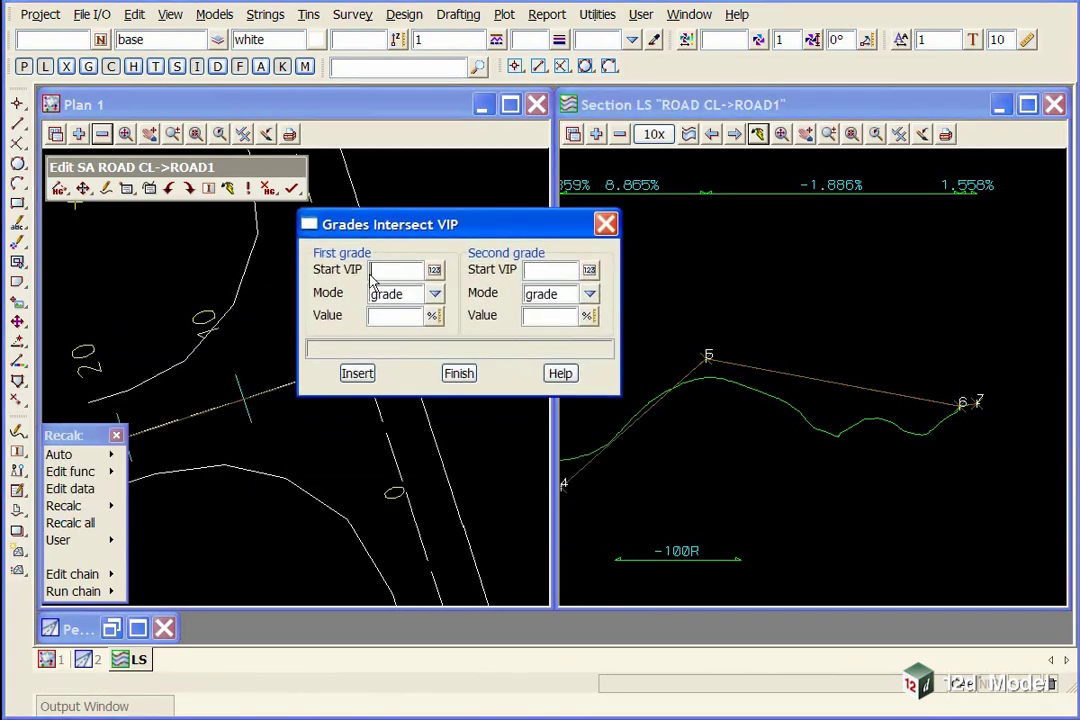
click(409, 271)
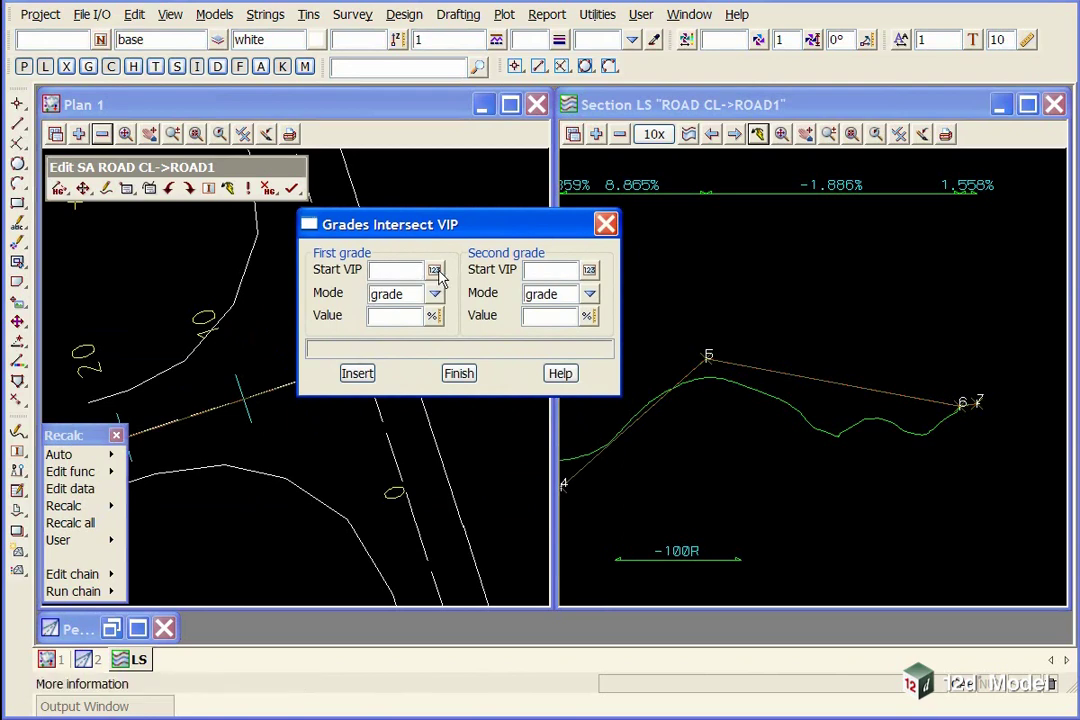
click(434, 270)
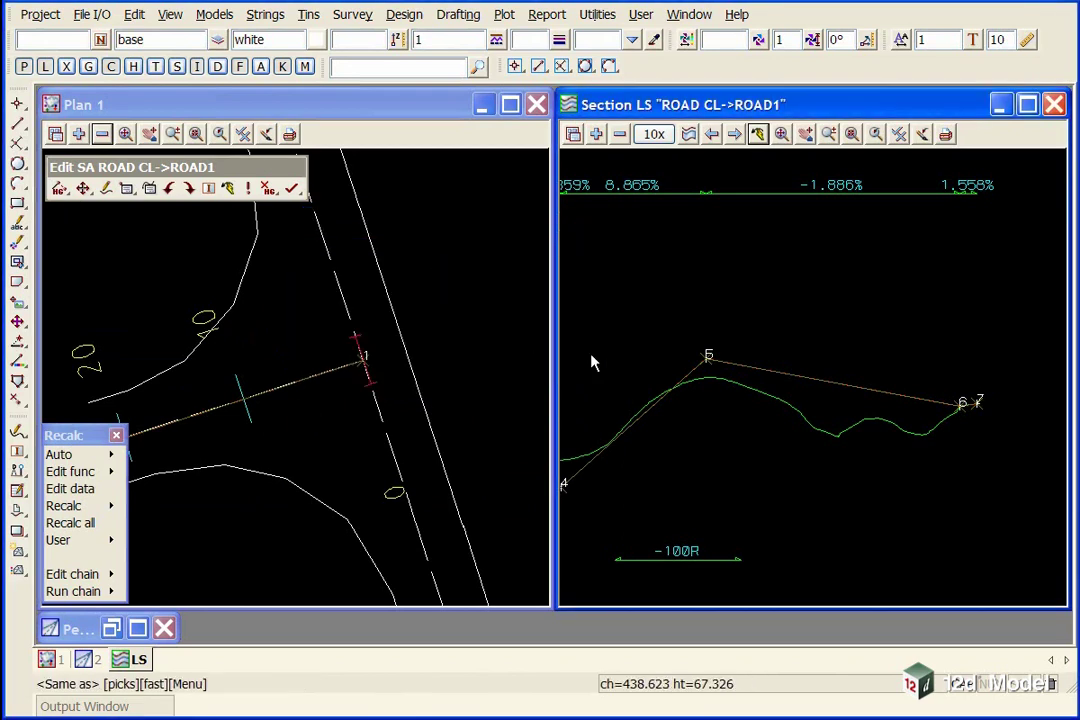
click(707, 362)
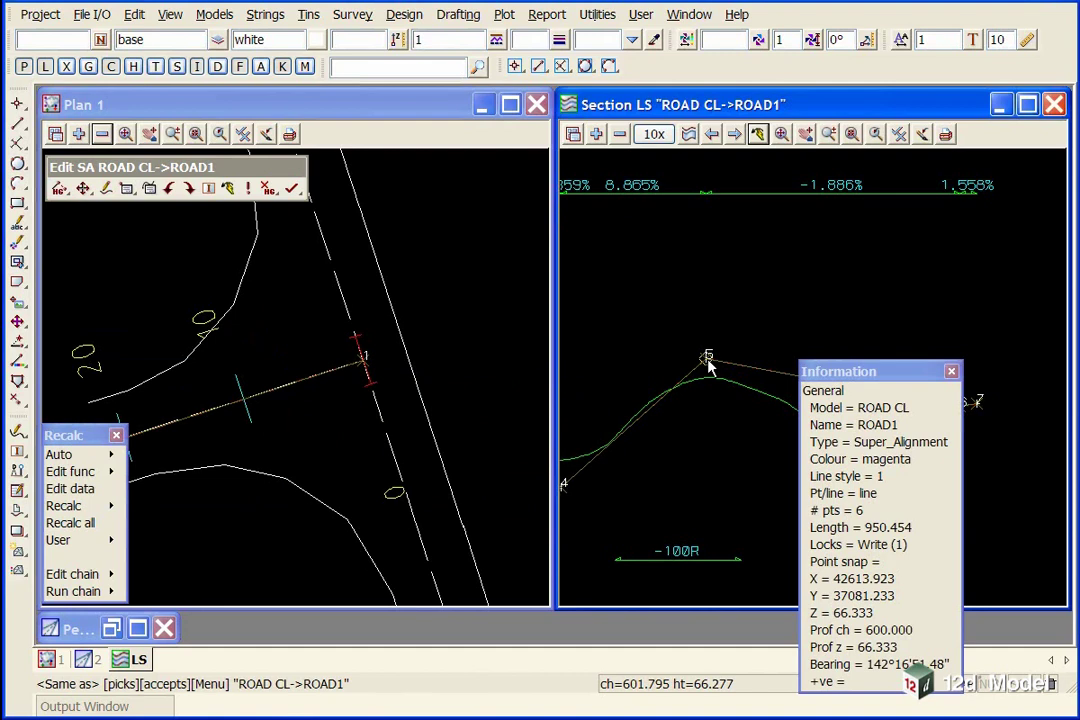
middle_click(707, 365)
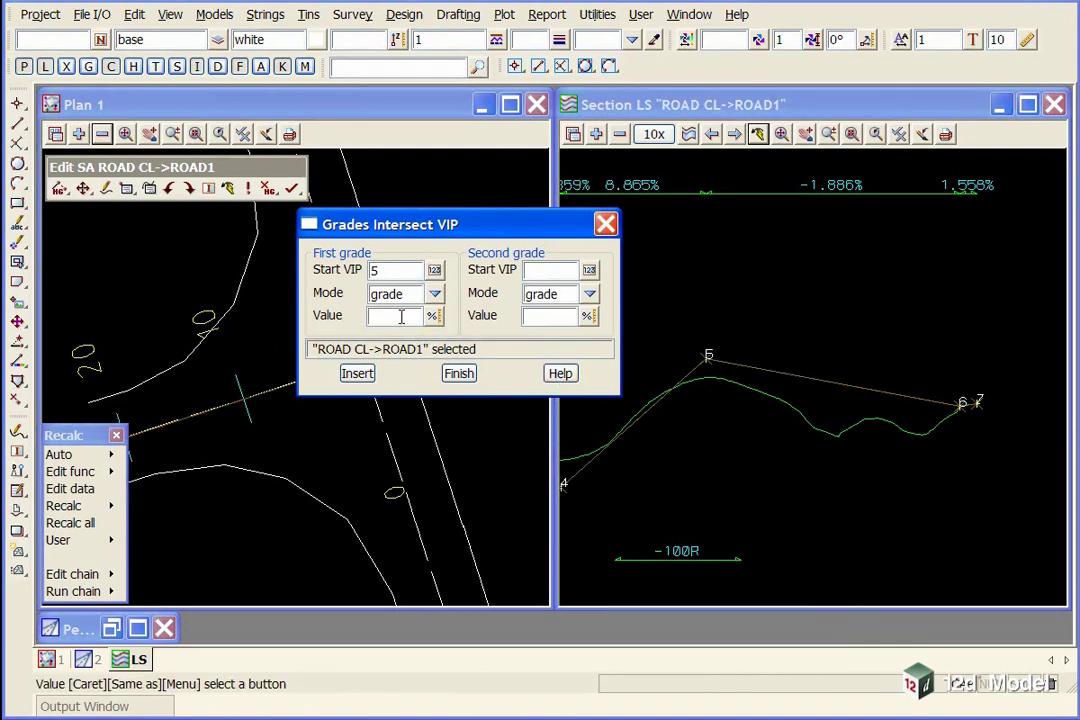
text(-5)
- Define the second grade of the intersection by VIP number, from start VIP 6 to end VIP 7
click(590, 272)
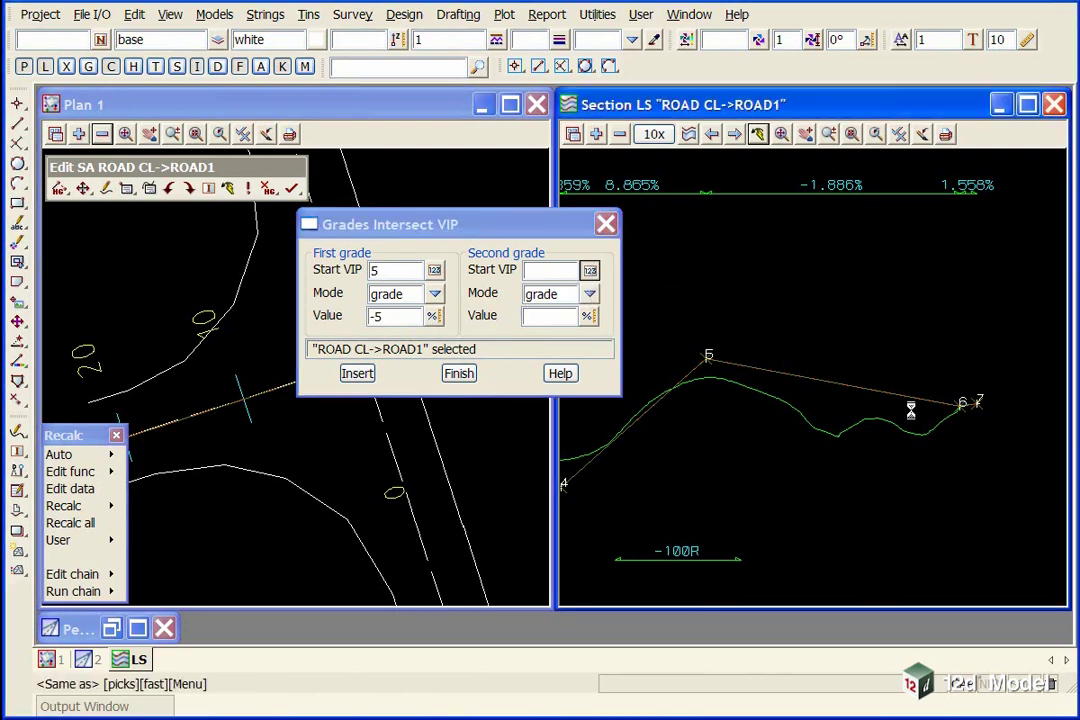
click(960, 415)
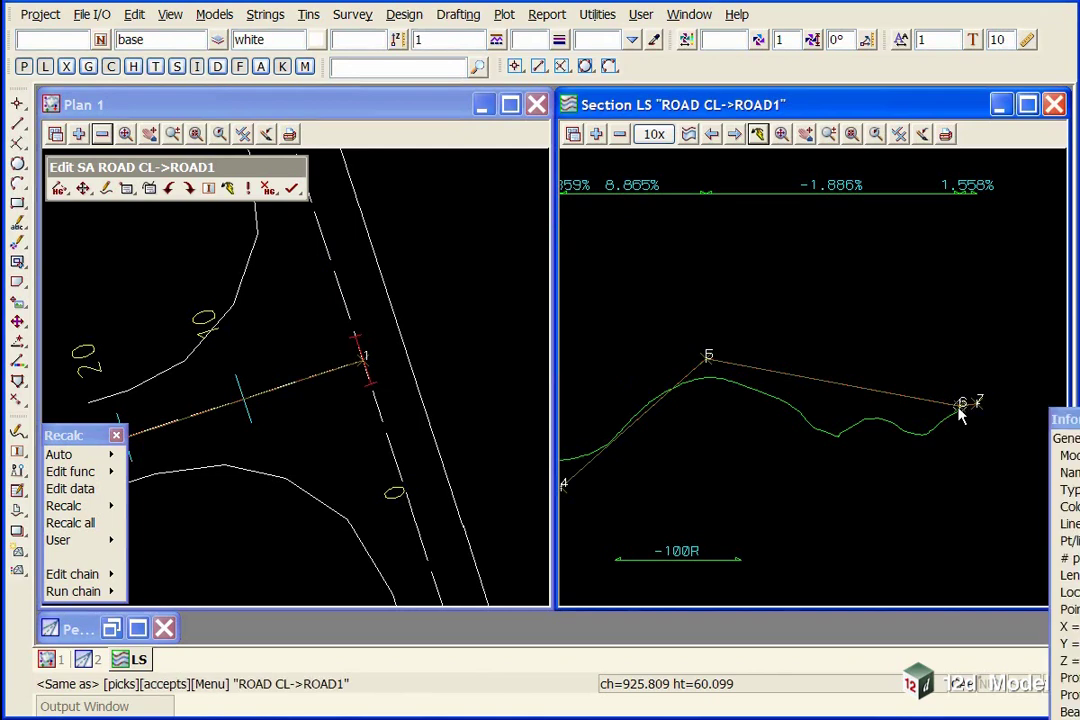
middle_click(957, 412)
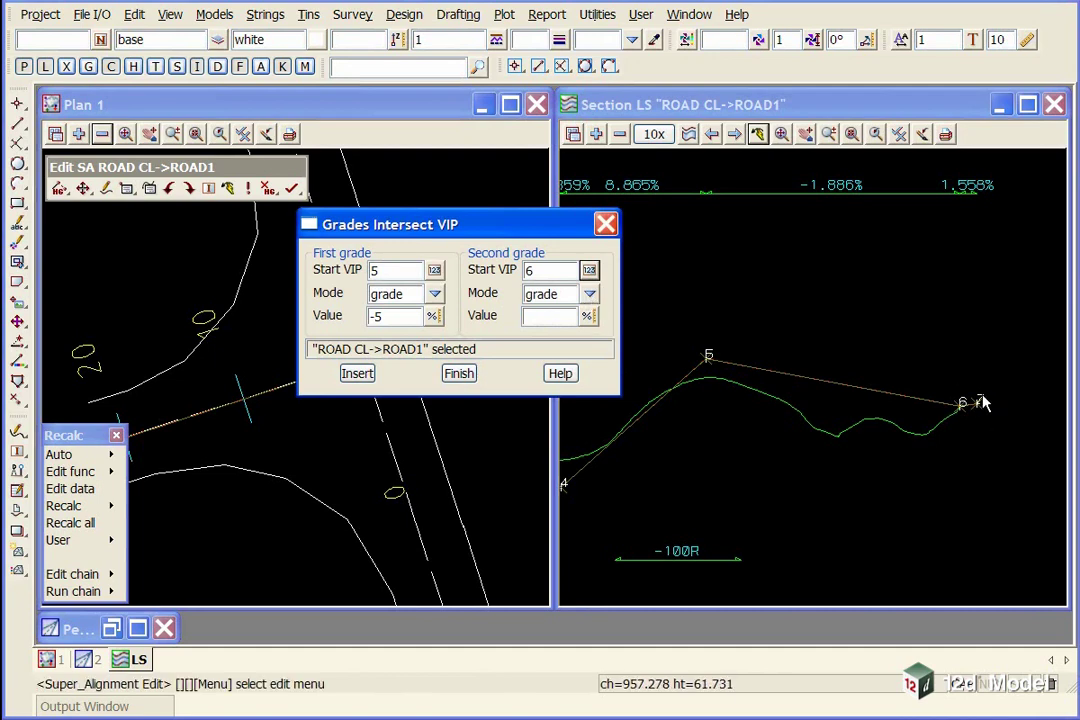
click(590, 294)
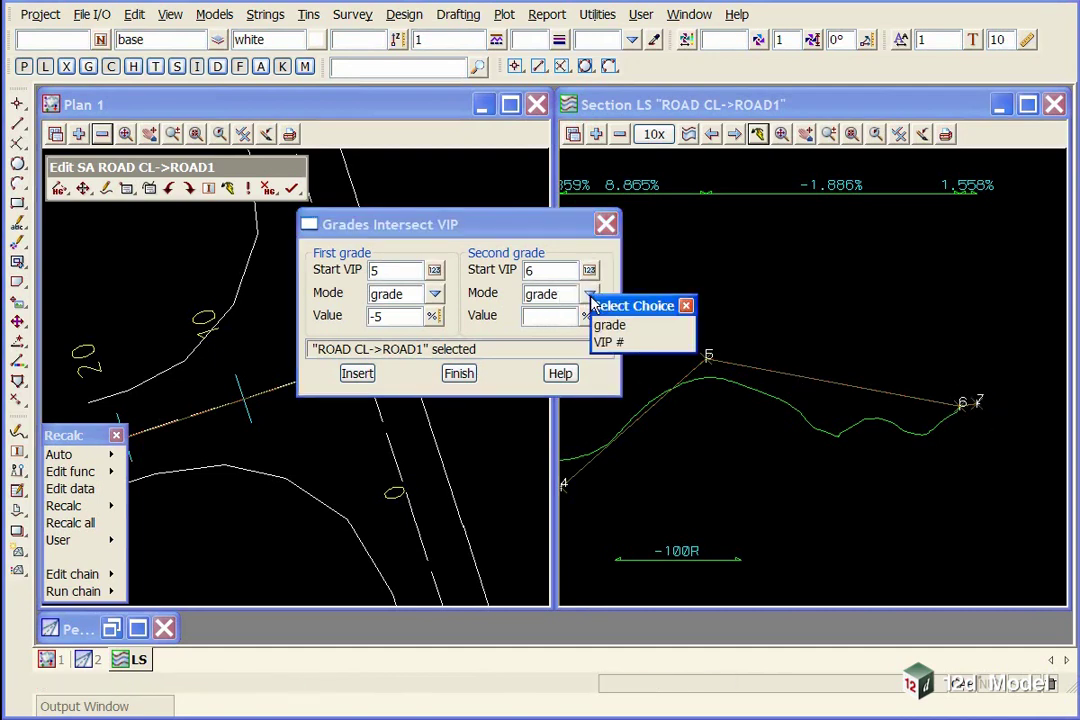
click(607, 342)
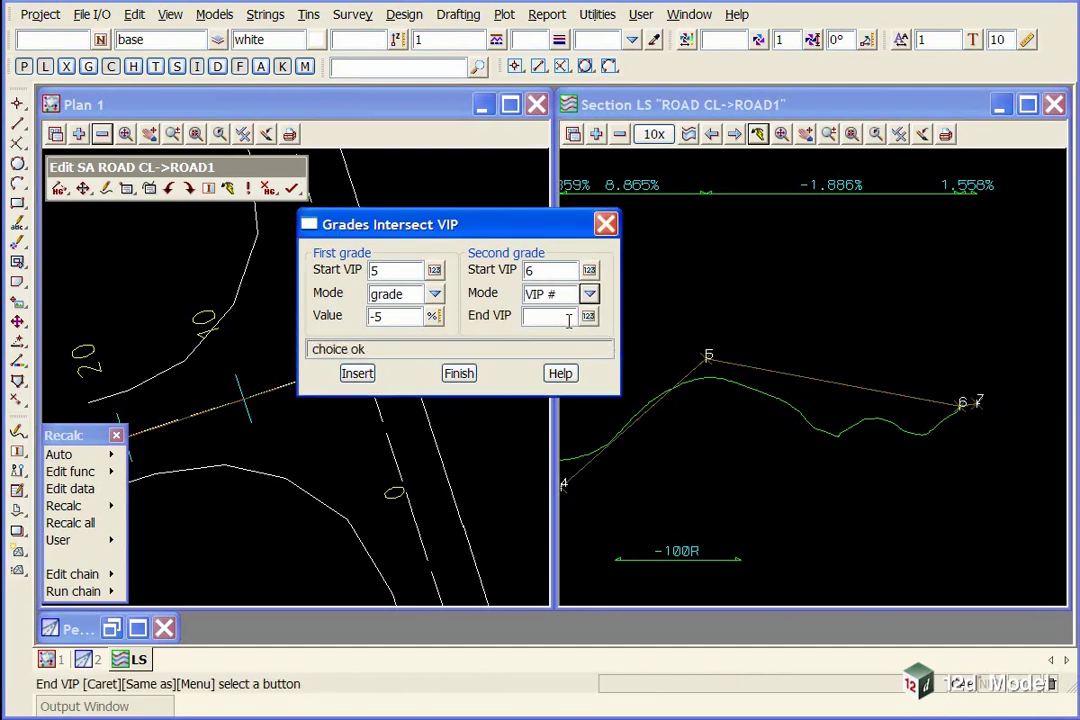
click(589, 317)
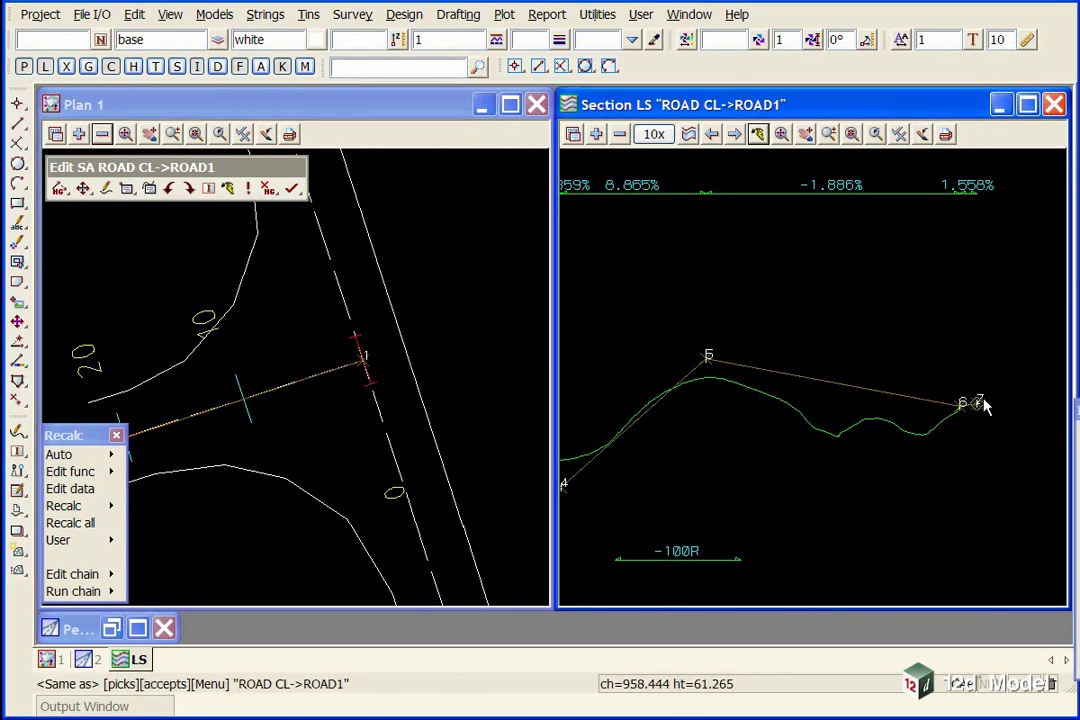
click(982, 403)
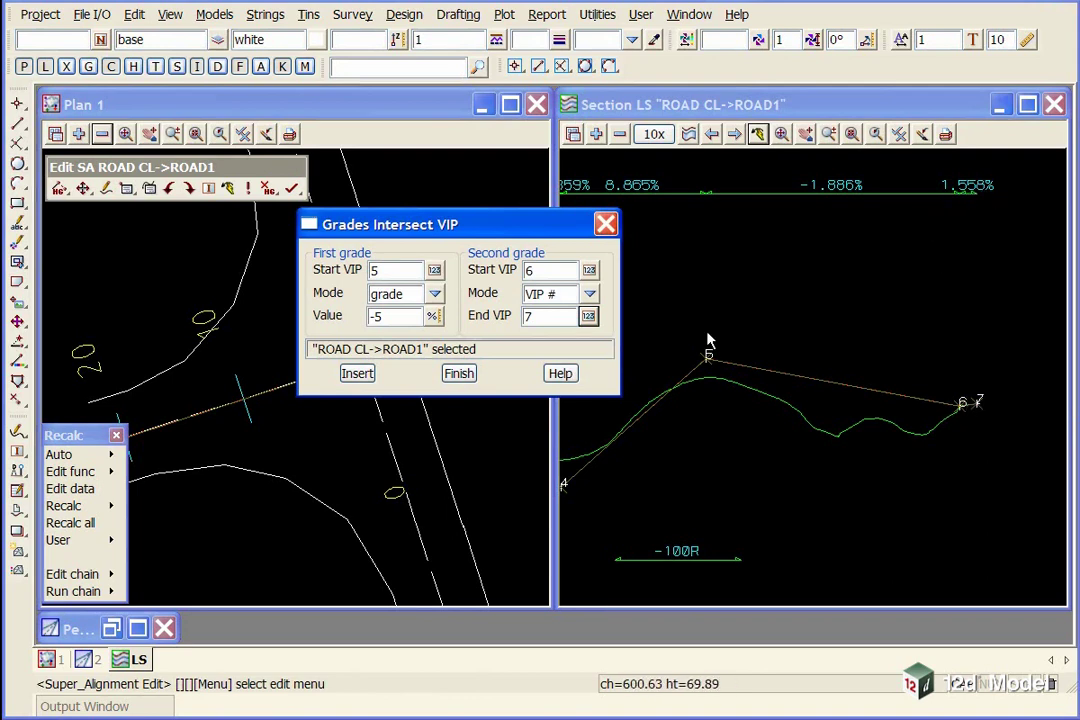
- Insert the grades-intersect VIP, redraw the section, and finish the insertion
click(357, 374)
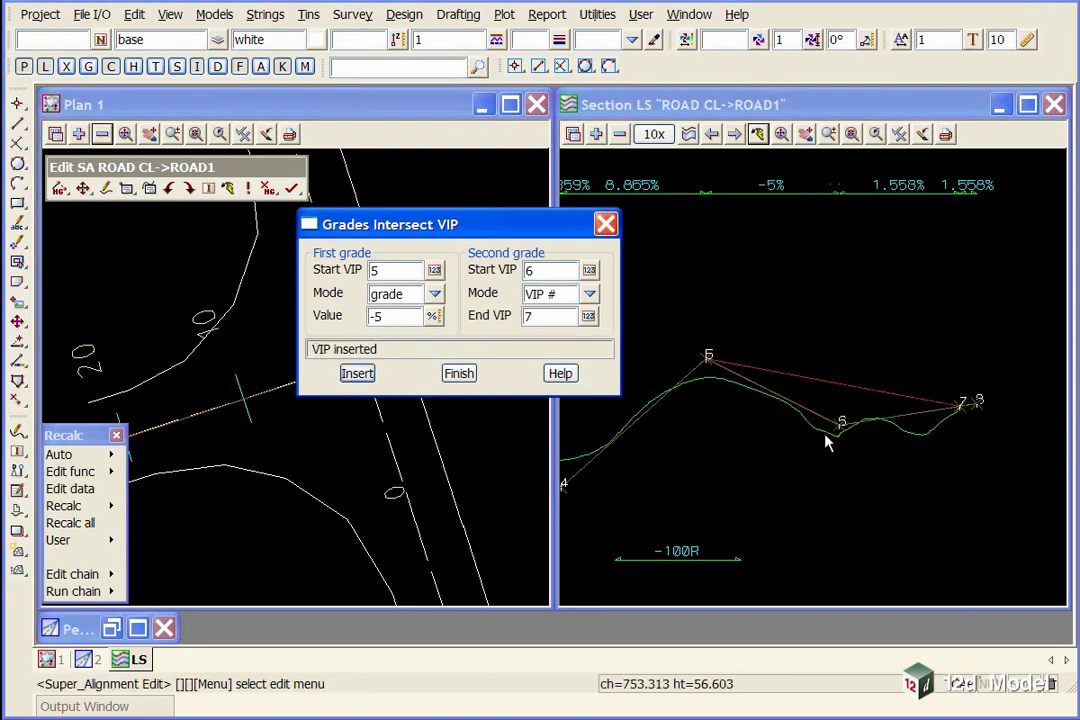
click(758, 135)
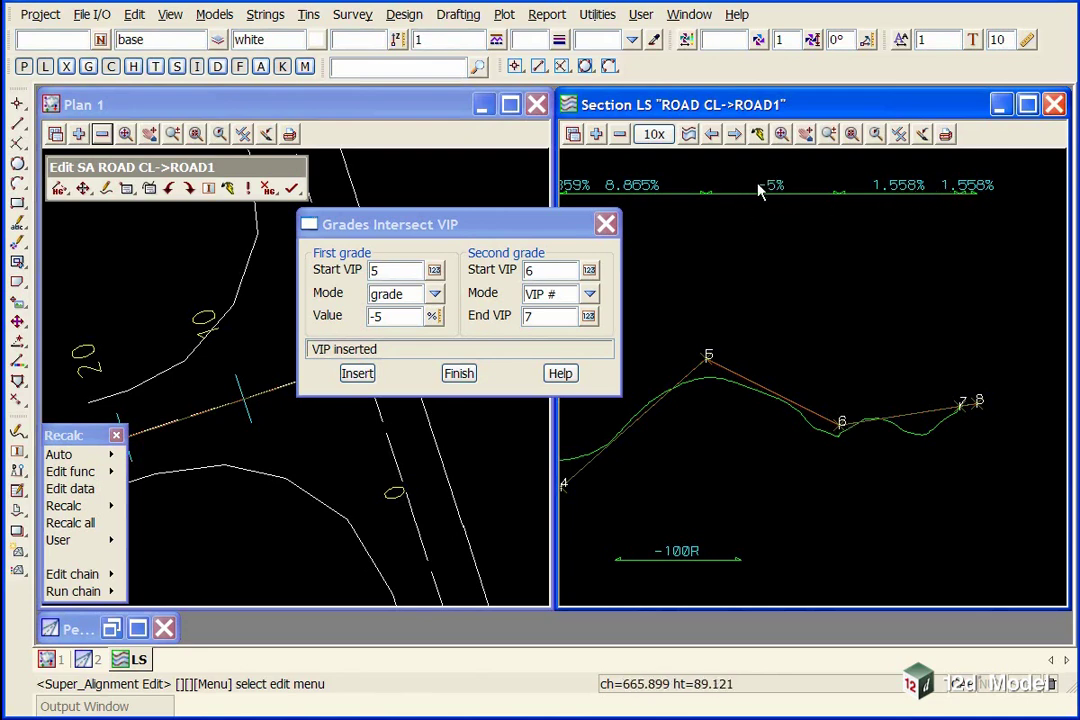
click(459, 374)
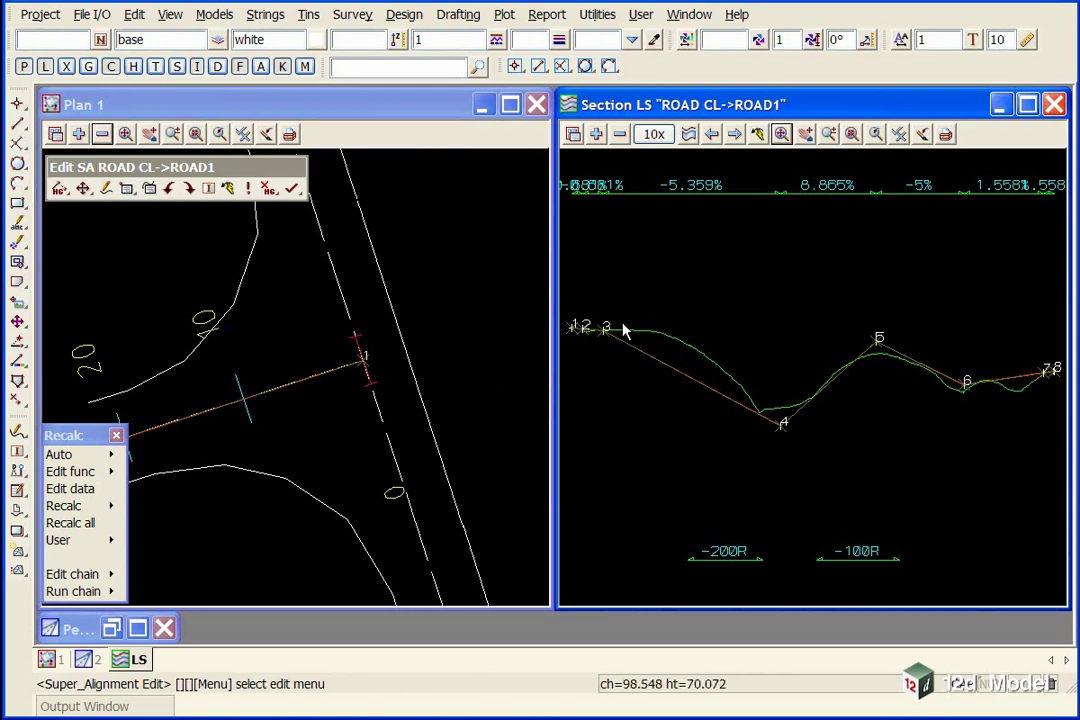
- Delete VIP 2 and the second-last VIP of ROAD1 in the section view
click(60, 189)
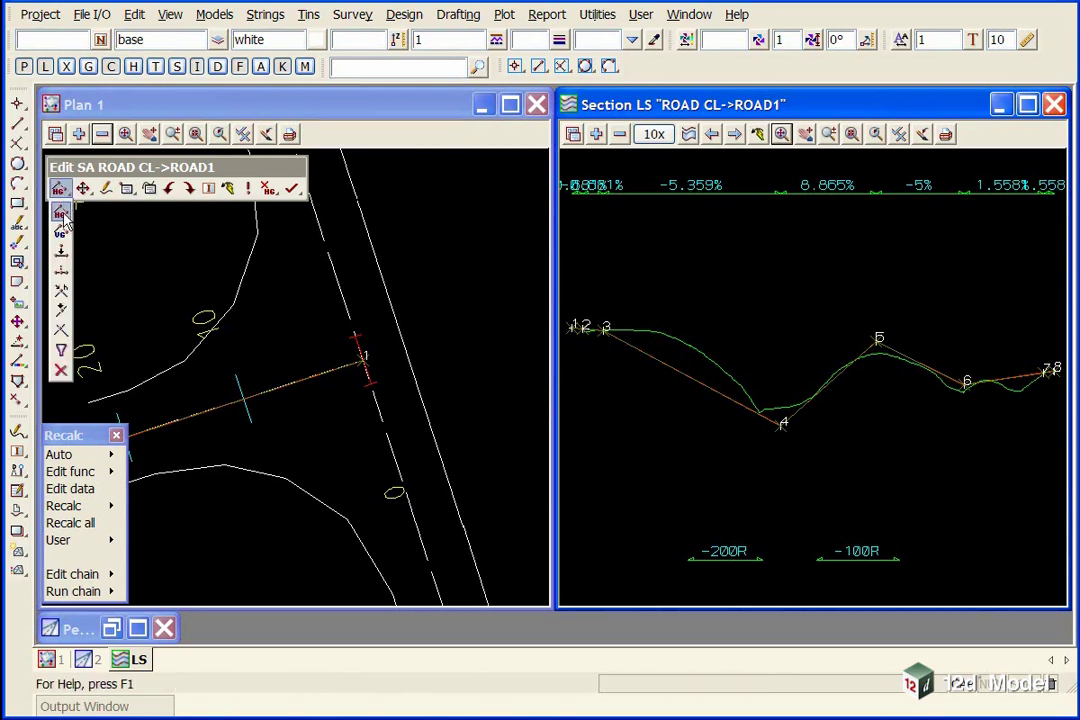
click(60, 372)
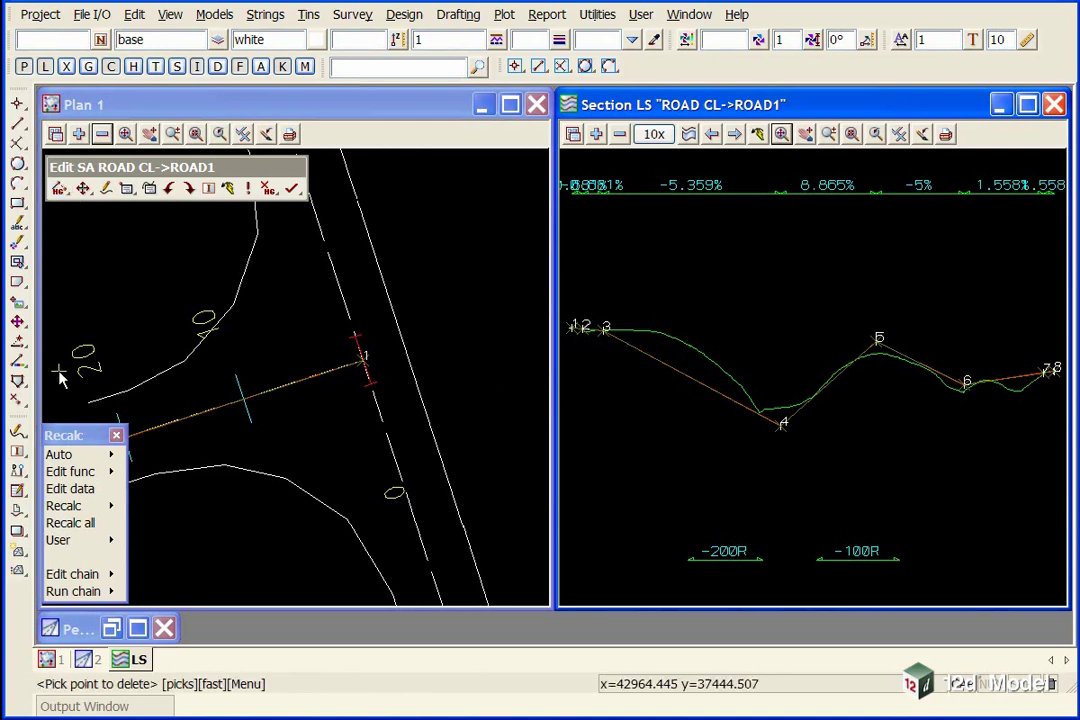
click(585, 338)
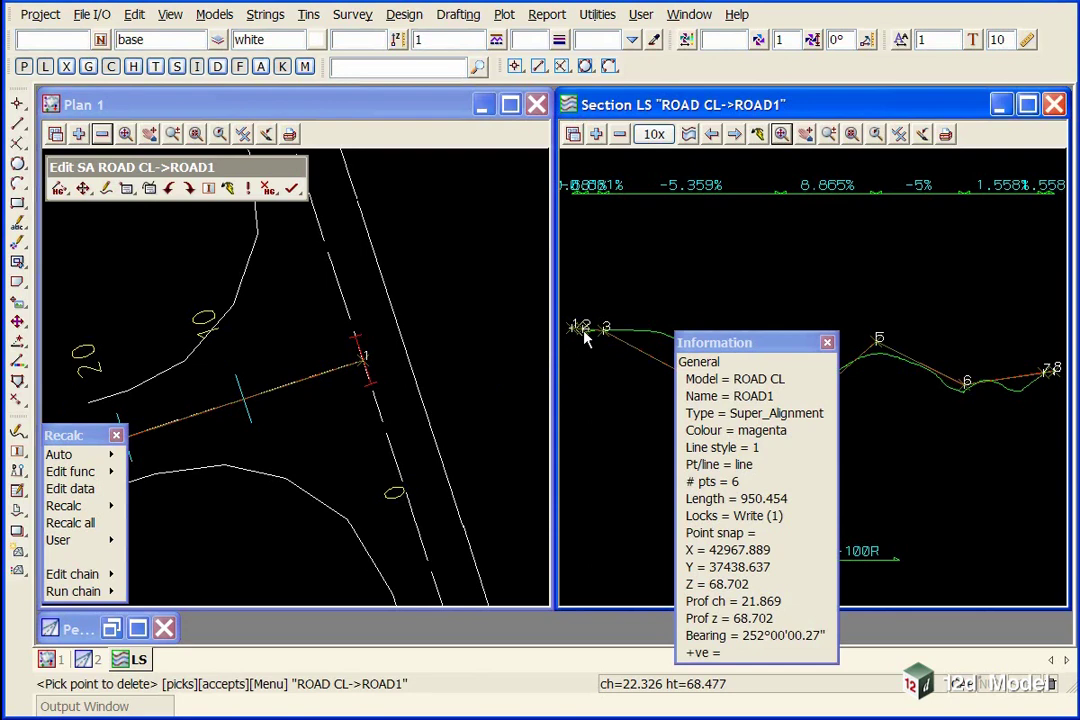
middle_click(585, 338)
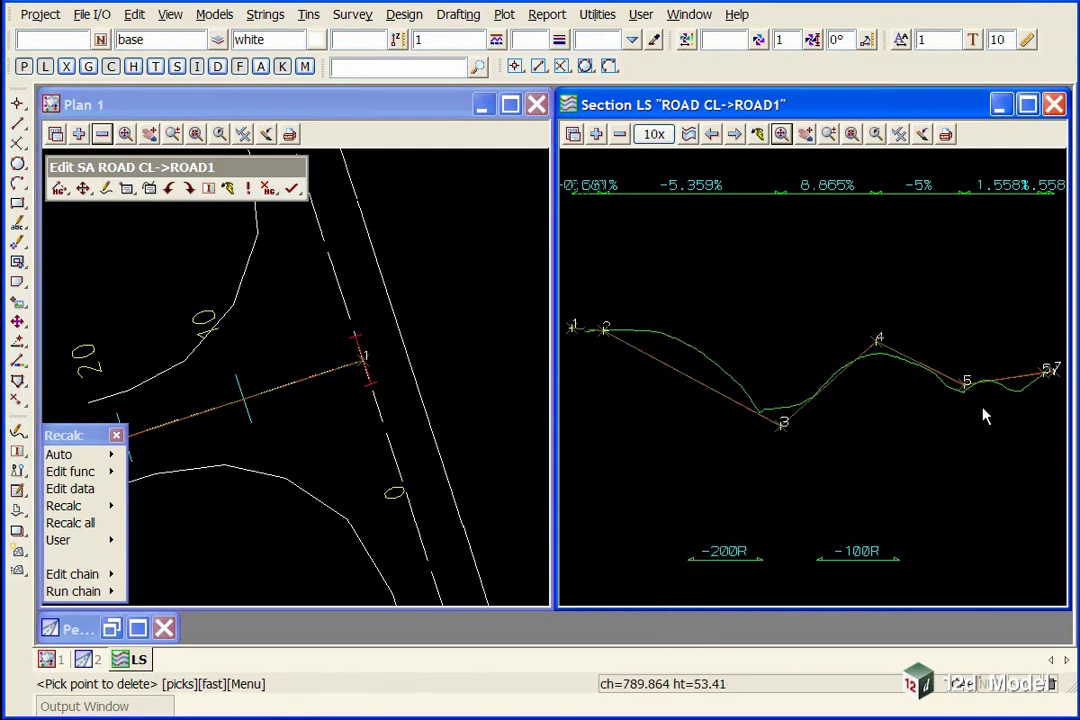
middle_click(1045, 375)
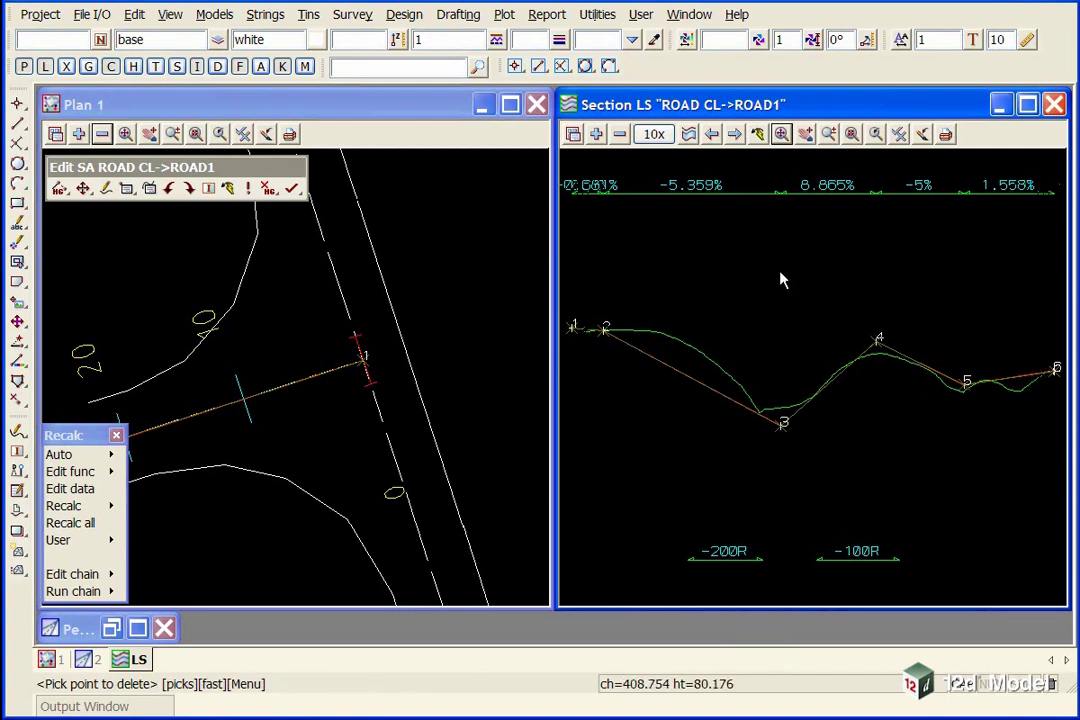
- Maximise the section view, fit the profile, and set a vertical curve length of 50 at VIP 2 with Change Curve
double_click(795, 108)
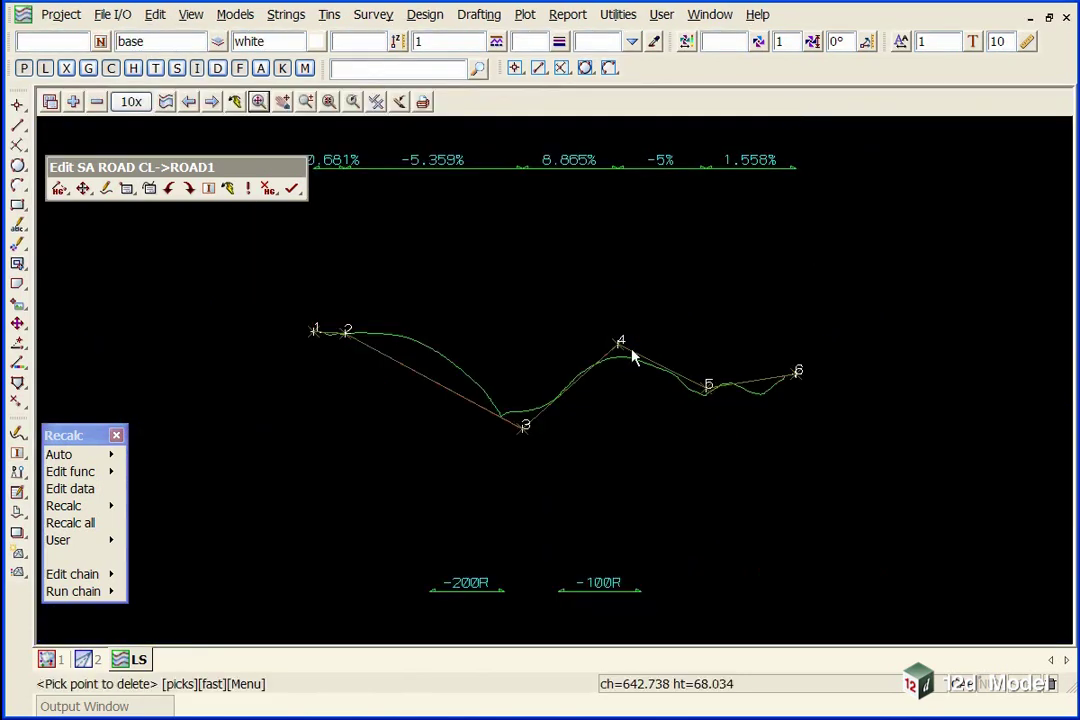
click(257, 102)
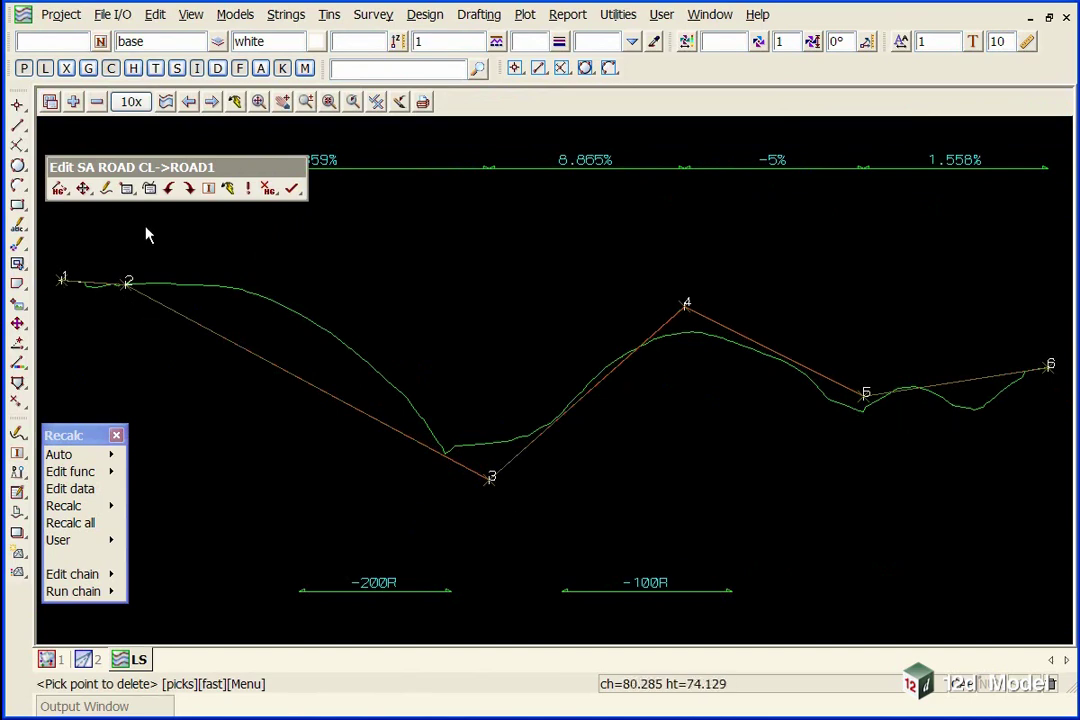
click(83, 189)
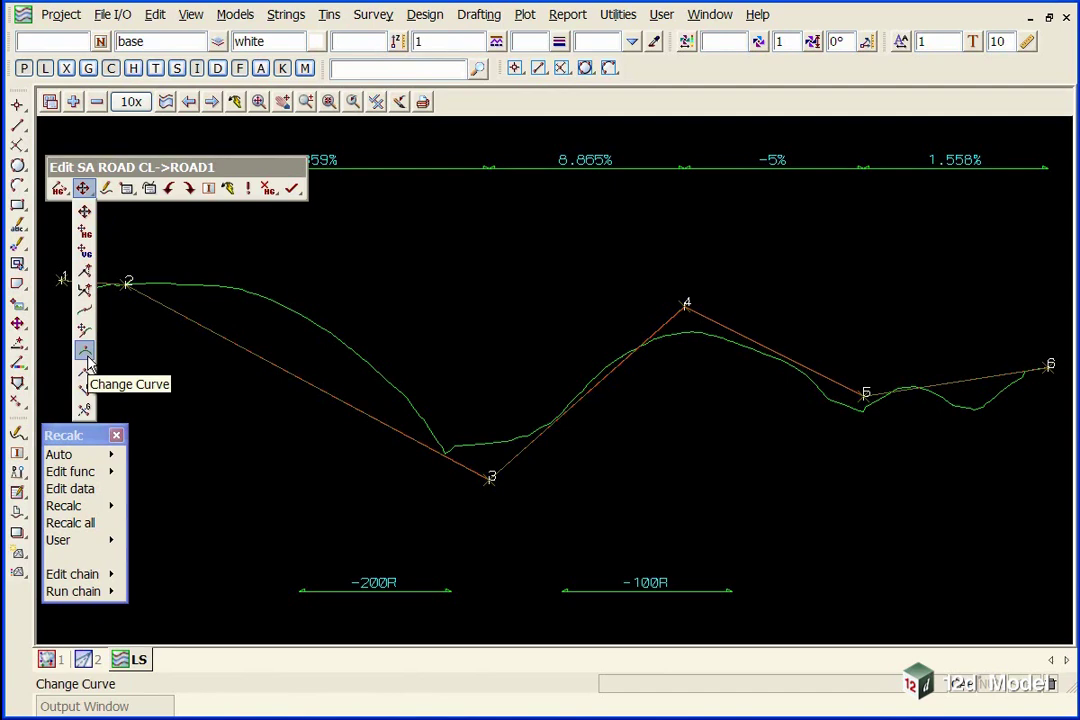
click(85, 352)
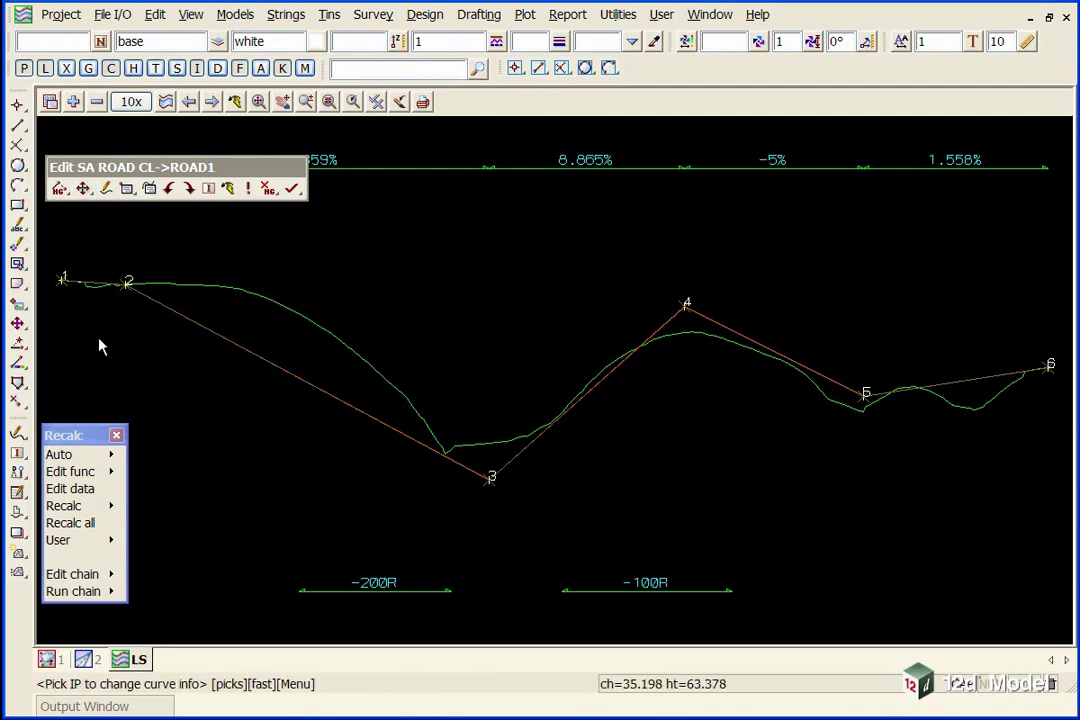
click(128, 283)
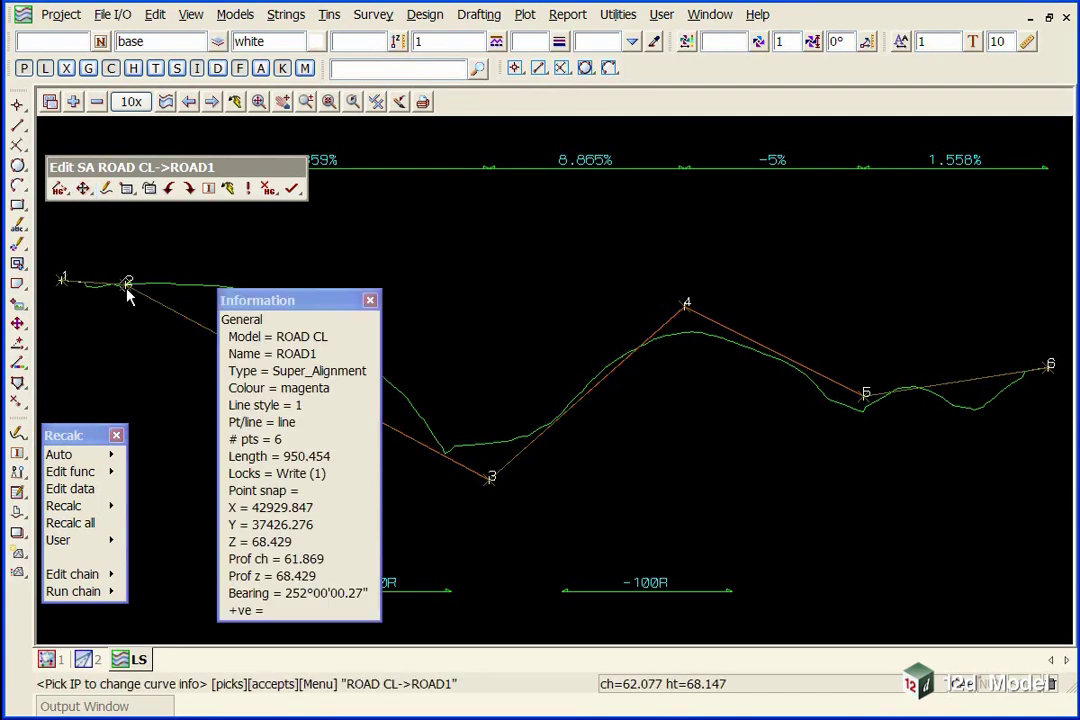
middle_click(128, 291)
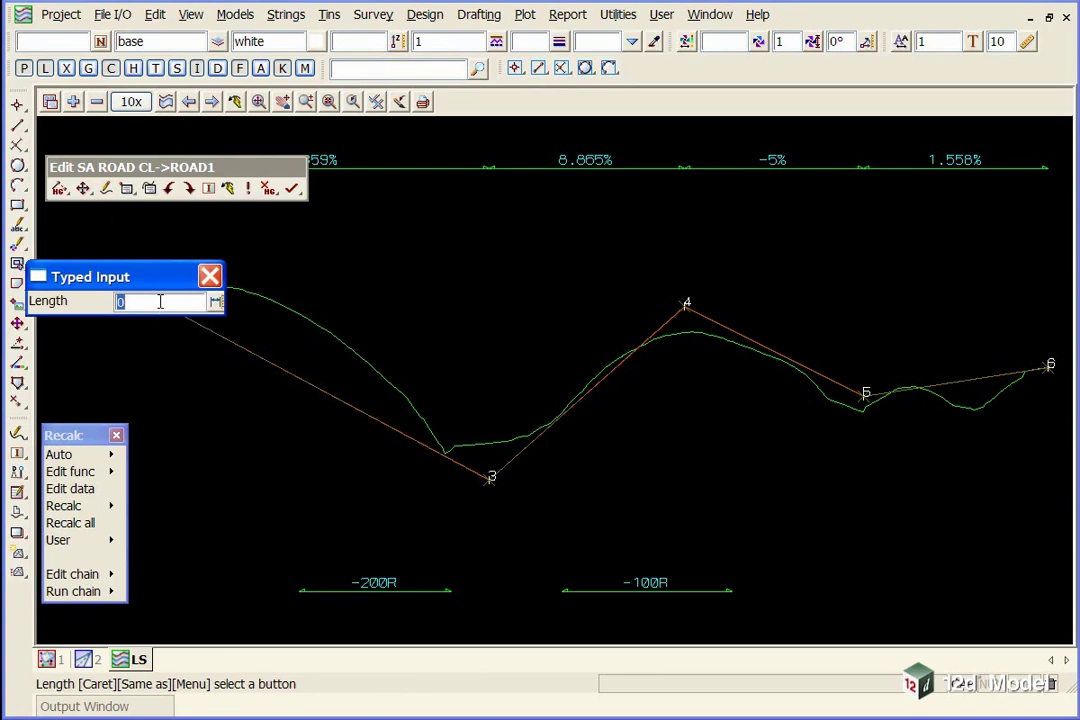
text(50)
key(Return)
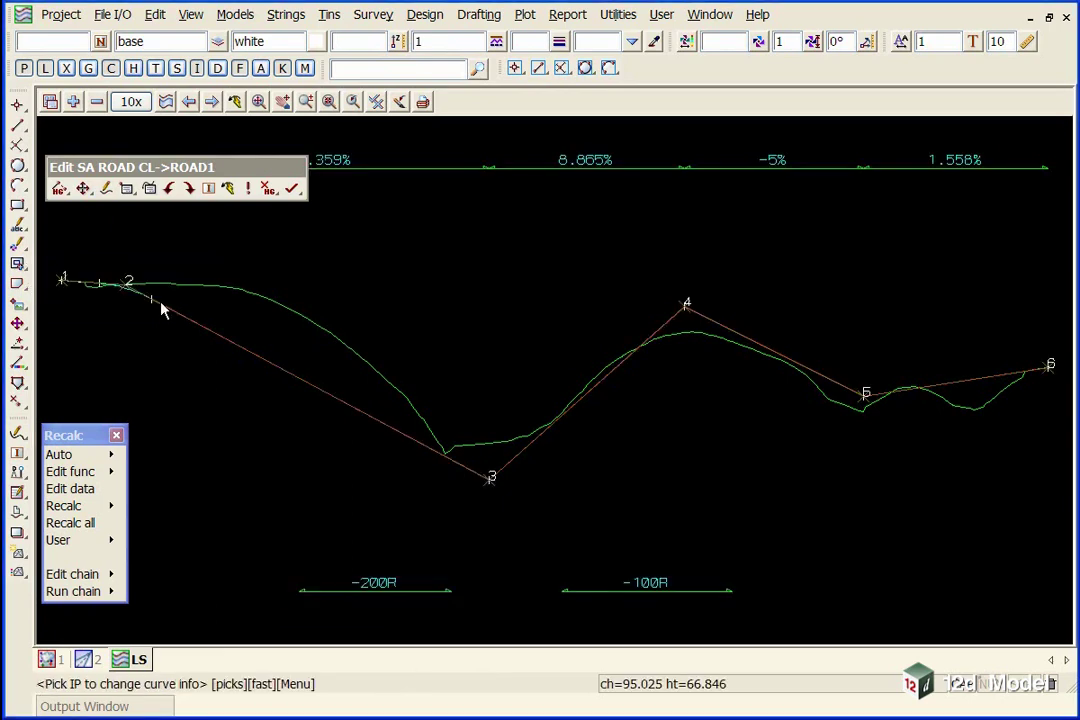
- Set the vertical curve length at VIP 3 to 150
click(491, 479)
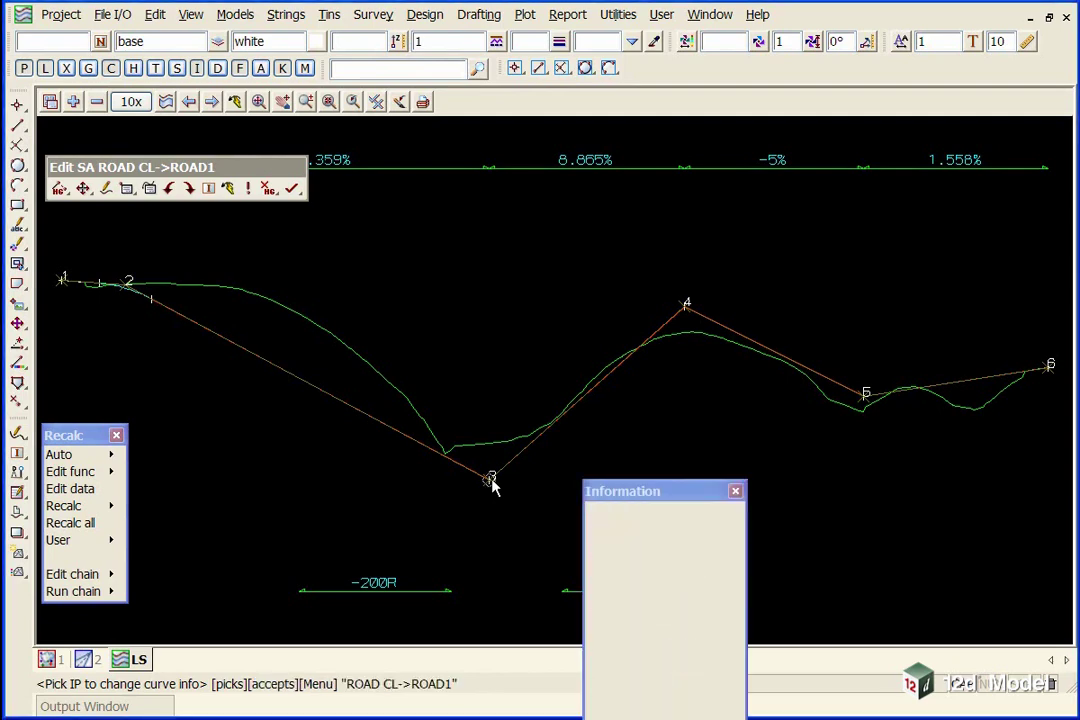
middle_click(491, 481)
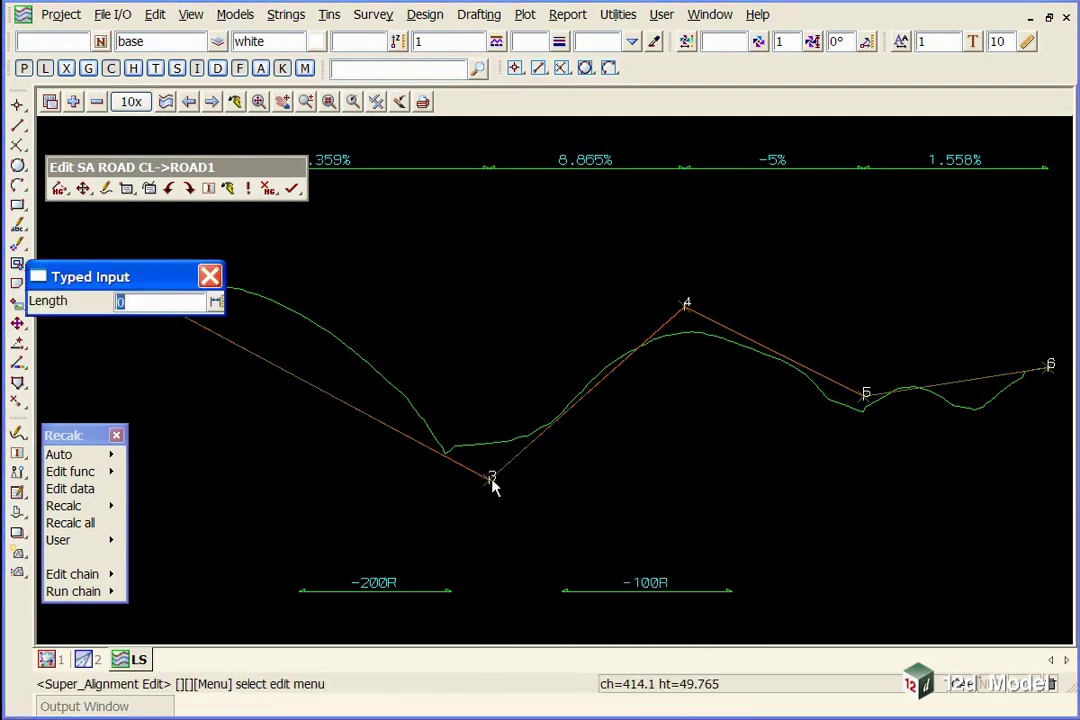
text(150)
key(Return)
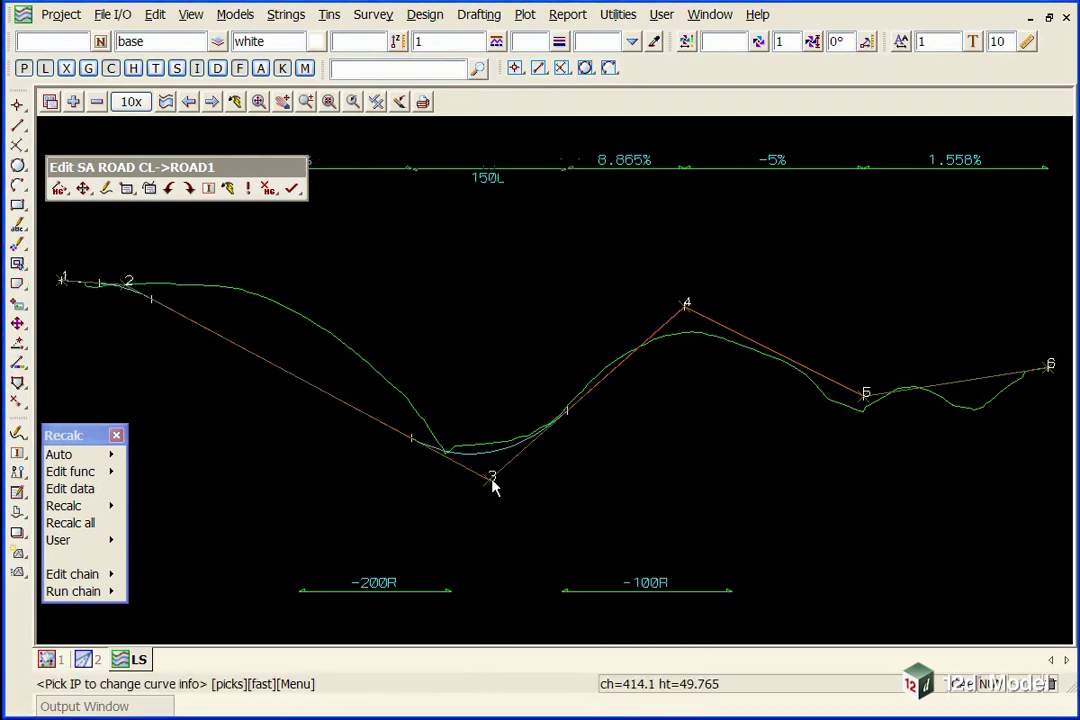
- Set the vertical curve length at VIP 4 to 200
click(686, 315)
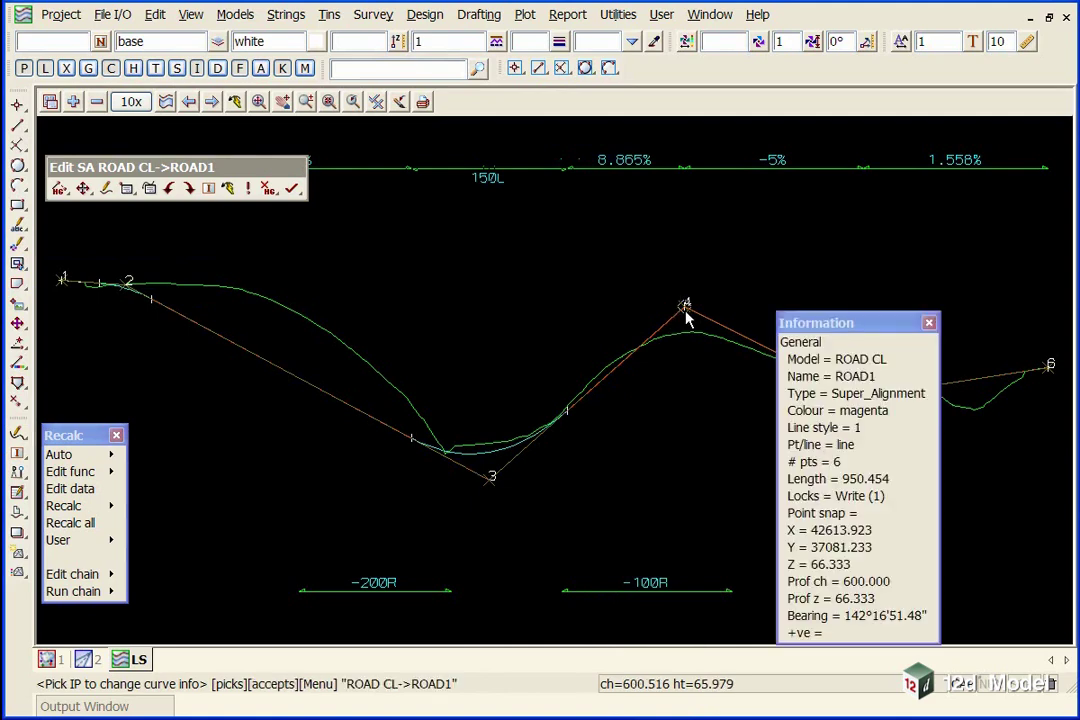
middle_click(686, 315)
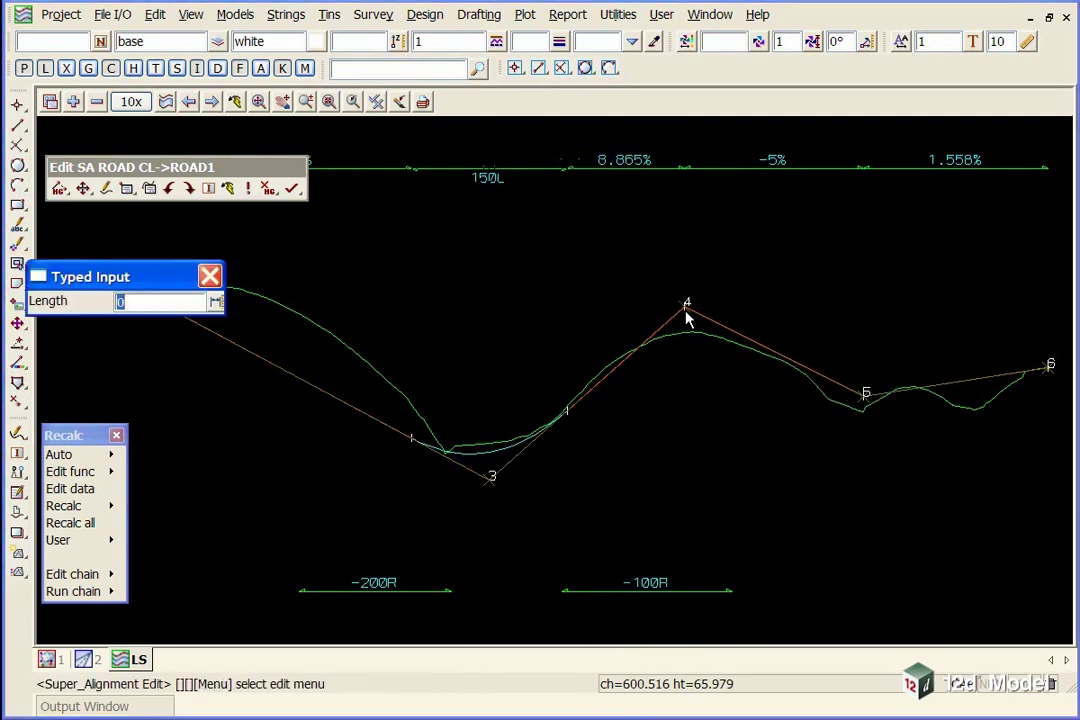
text(200)
key(Return)
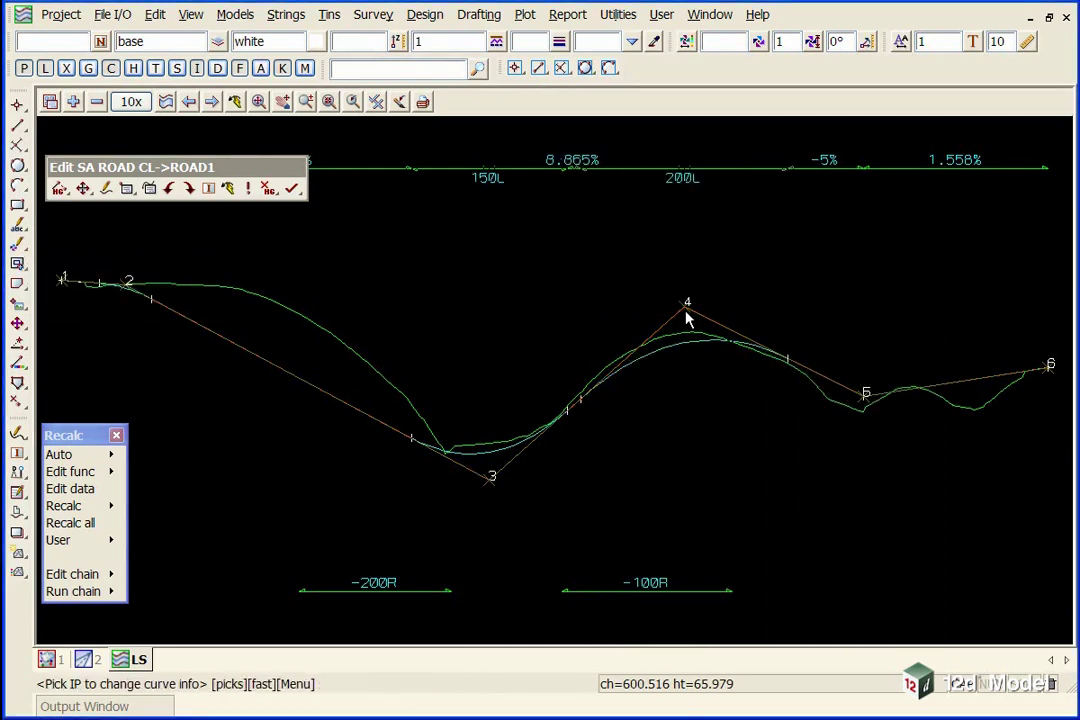
- Set the vertical curve length at VIP 5 to 100
click(868, 407)
middle_click(868, 407)
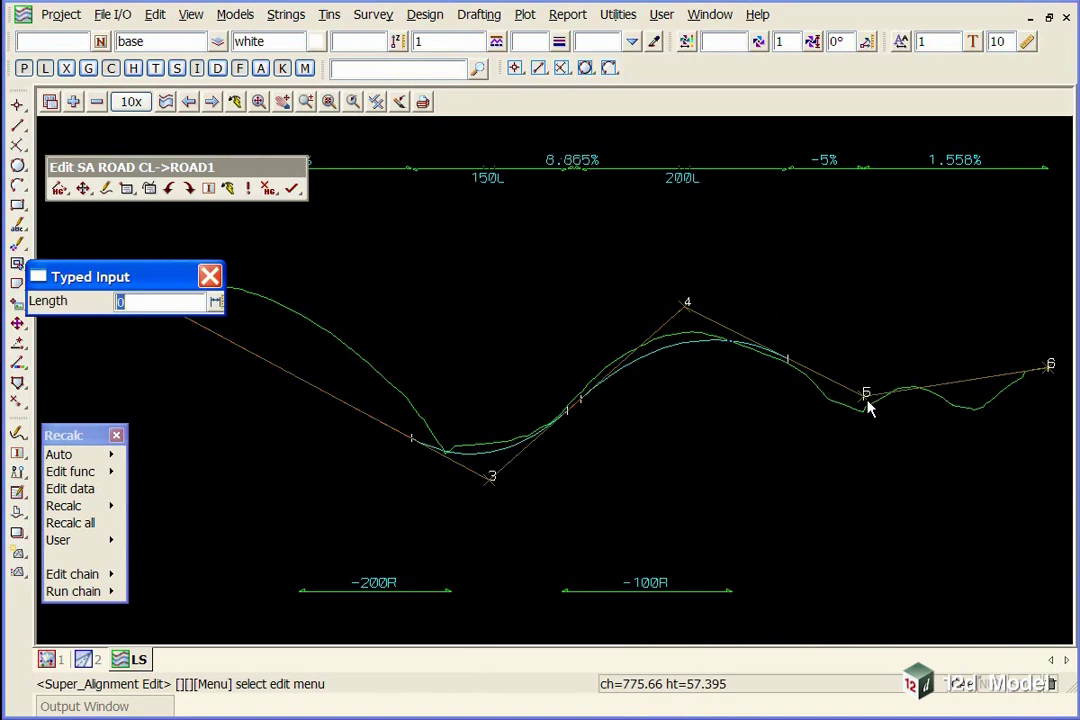
text(100)
key(Return)
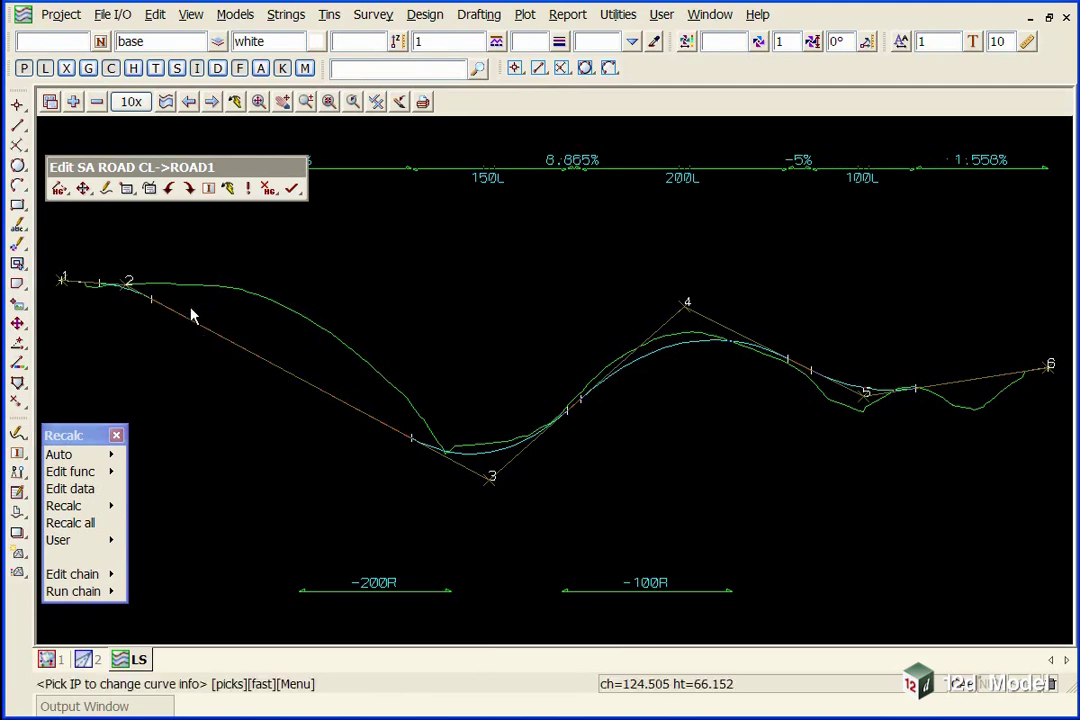
- Open the vertical IP properties table for ROAD1 and review the curve types available for VIP 2
click(127, 189)
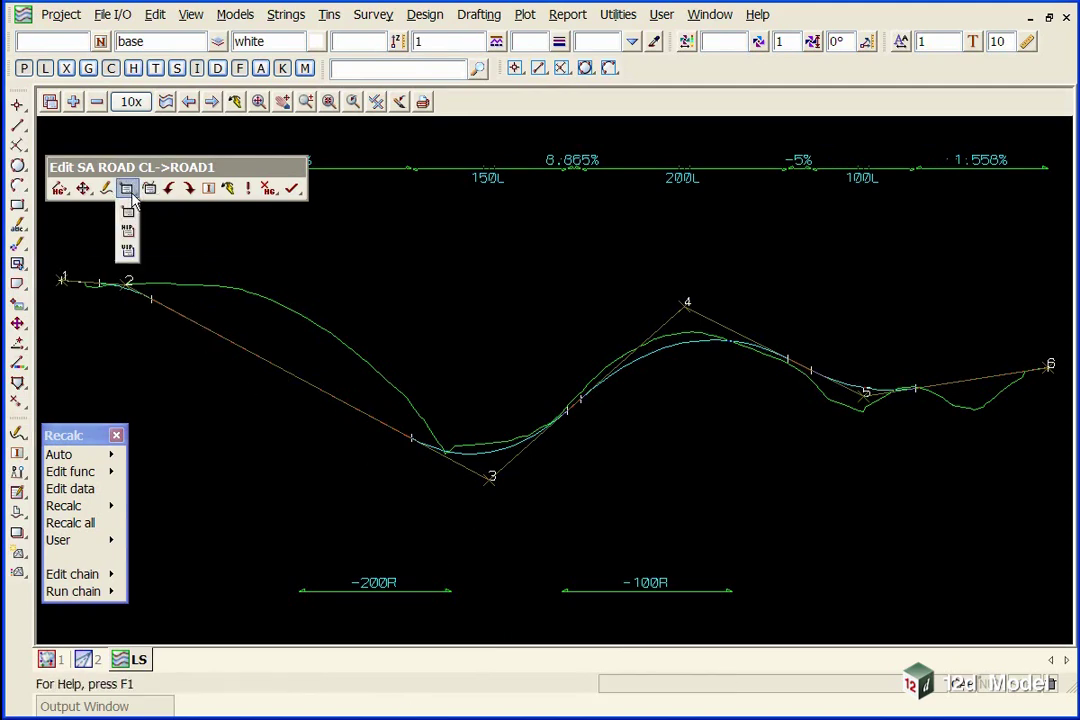
click(128, 252)
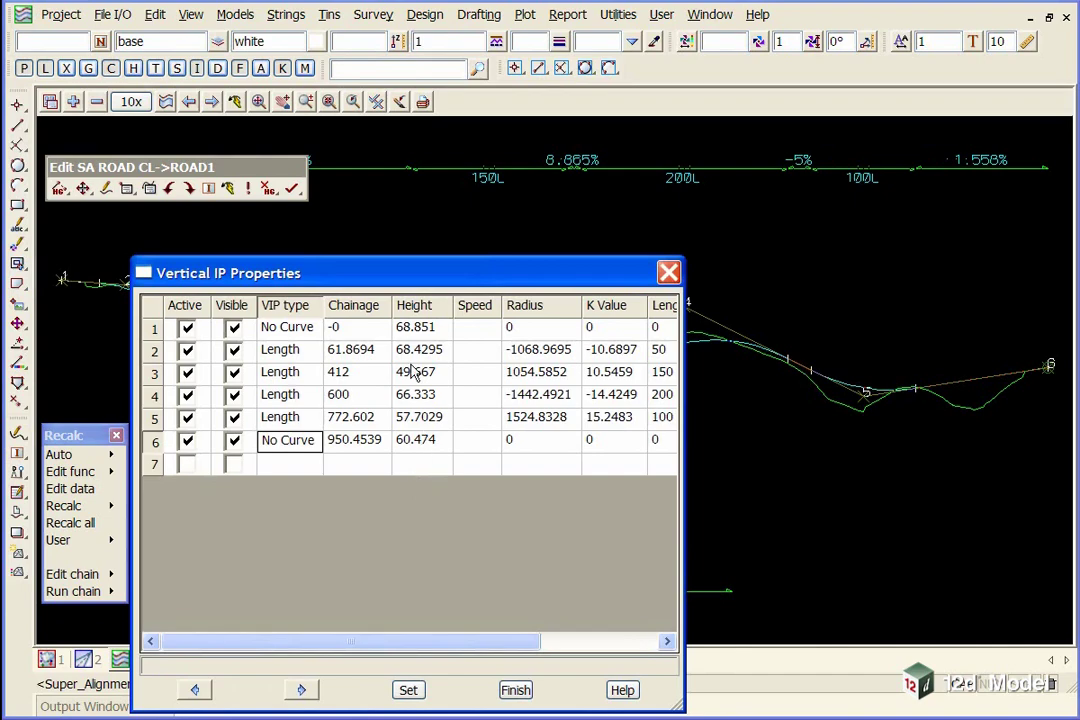
drag(386, 287, 329, 179)
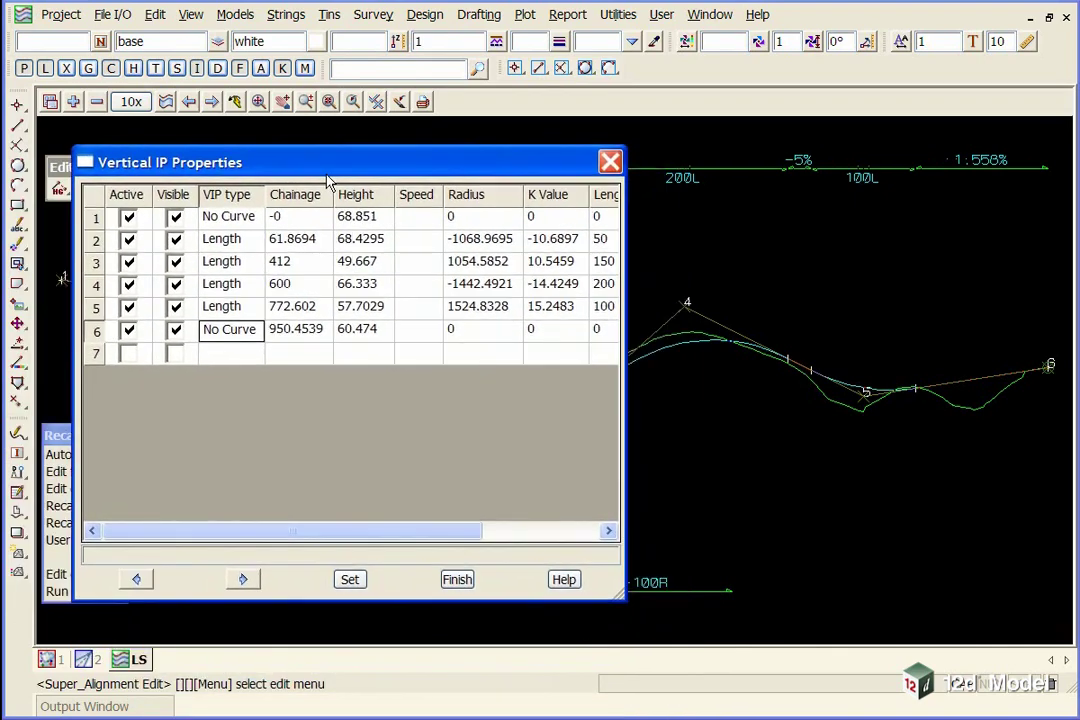
double_click(222, 240)
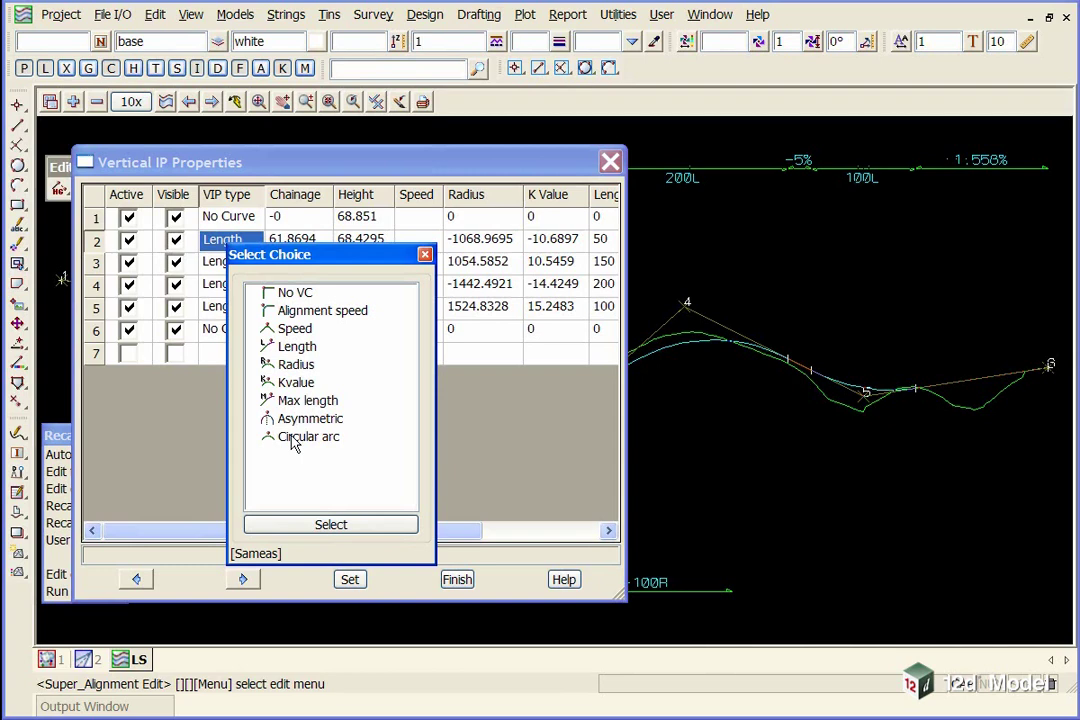
click(426, 254)
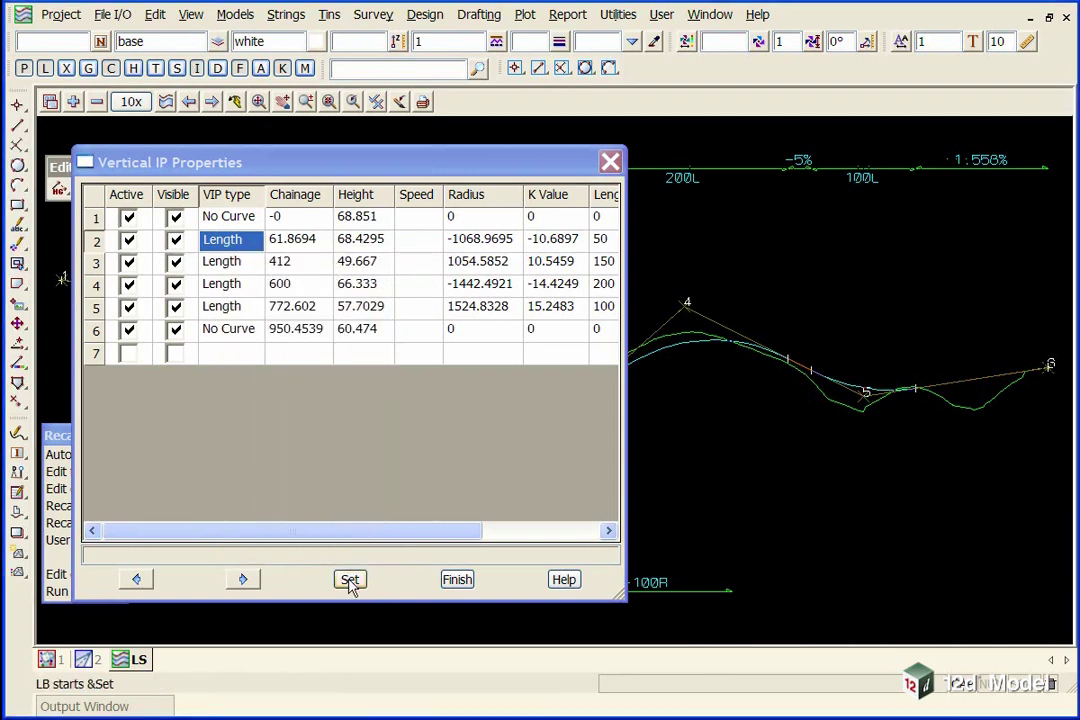
- Apply the vertical IP properties, widen the table to review its columns through Comment, and close it
click(350, 581)
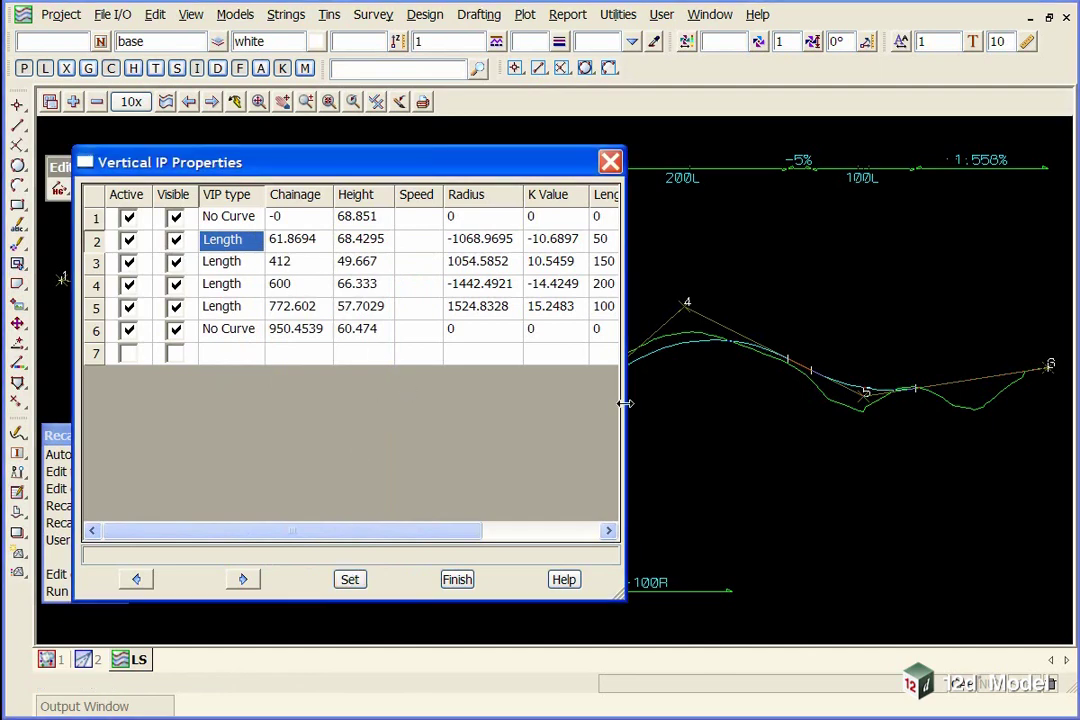
drag(625, 413, 801, 394)
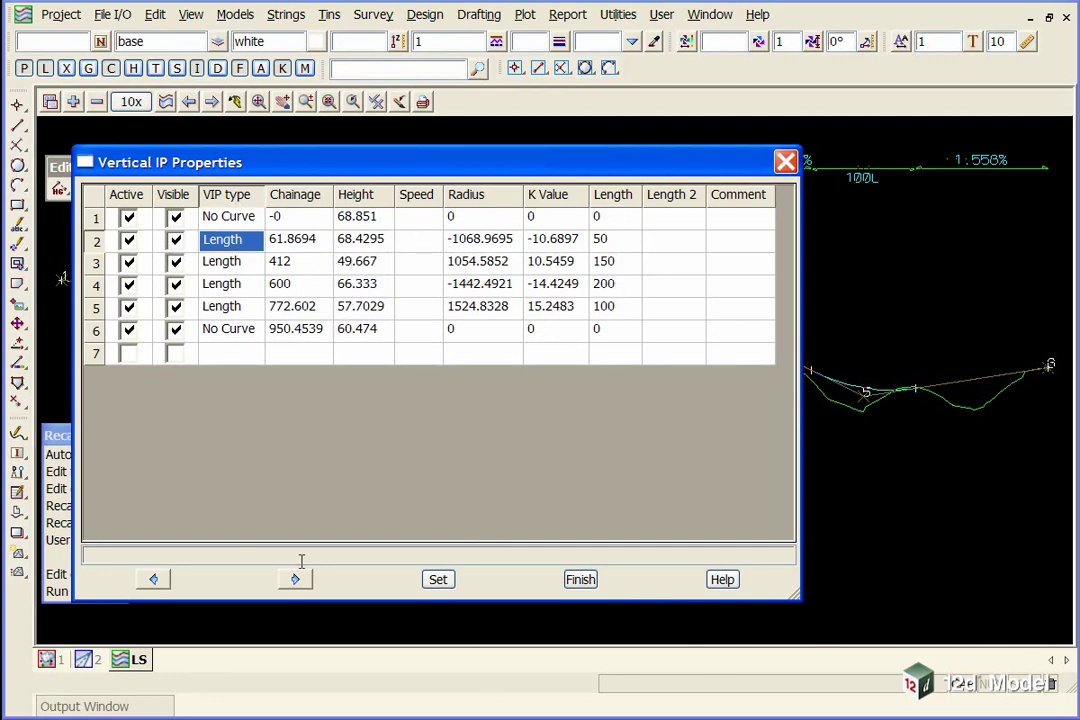
click(583, 582)
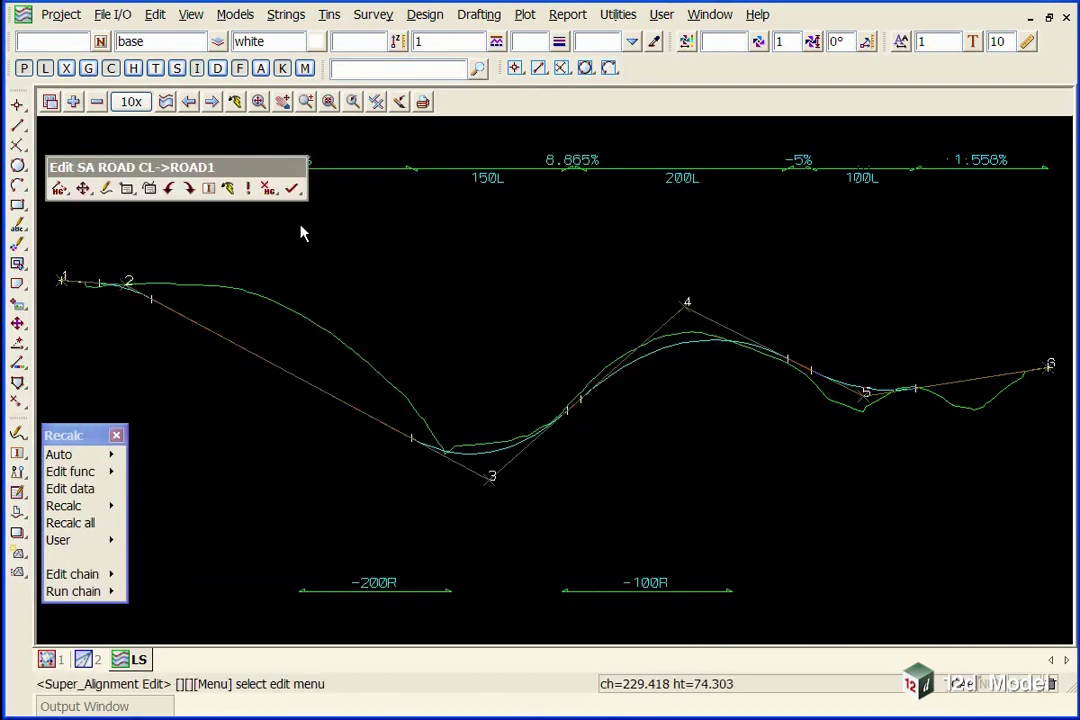
- Finish editing the ROAD1 super alignment string and confirm ending the edit
click(294, 191)
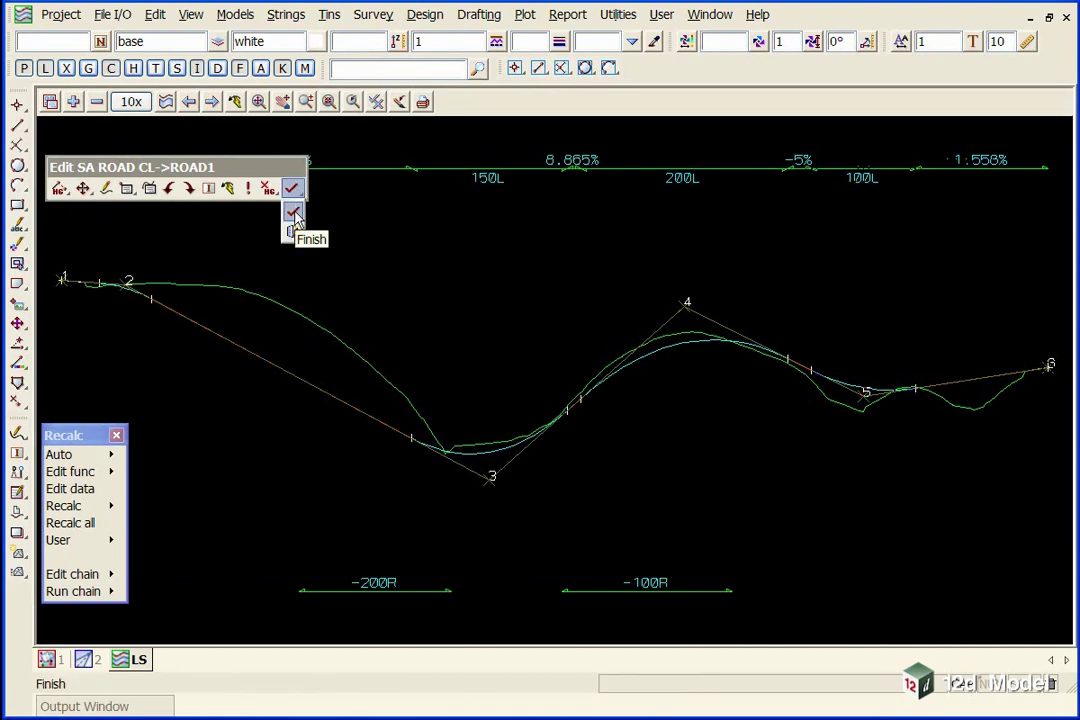
click(293, 214)
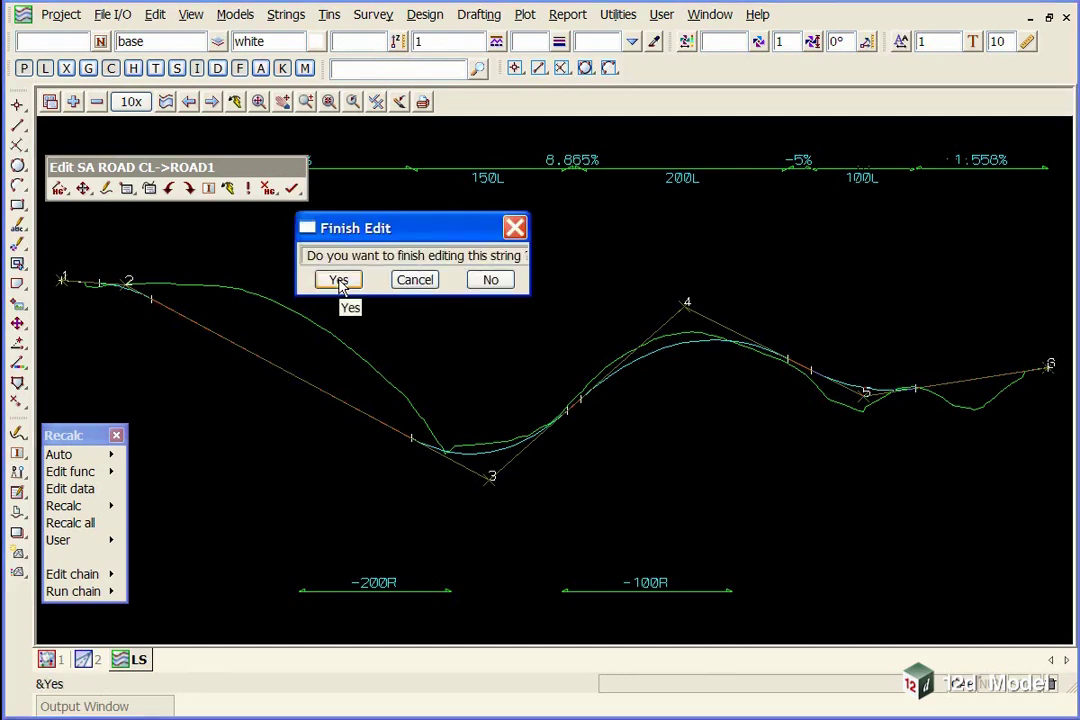
click(339, 281)
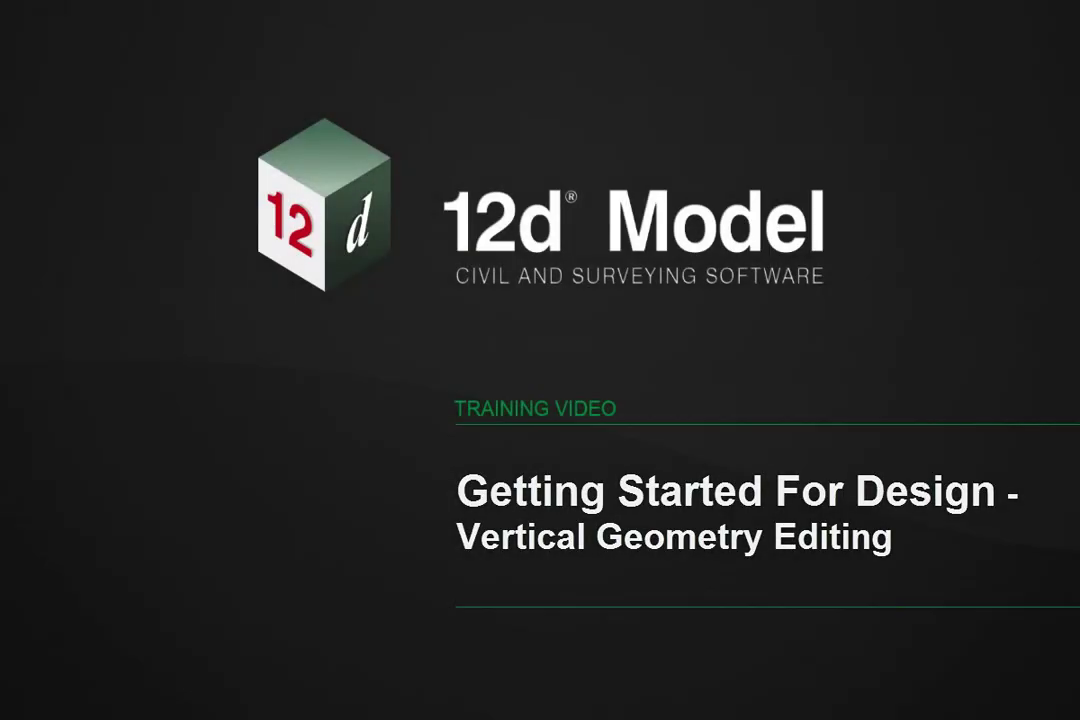